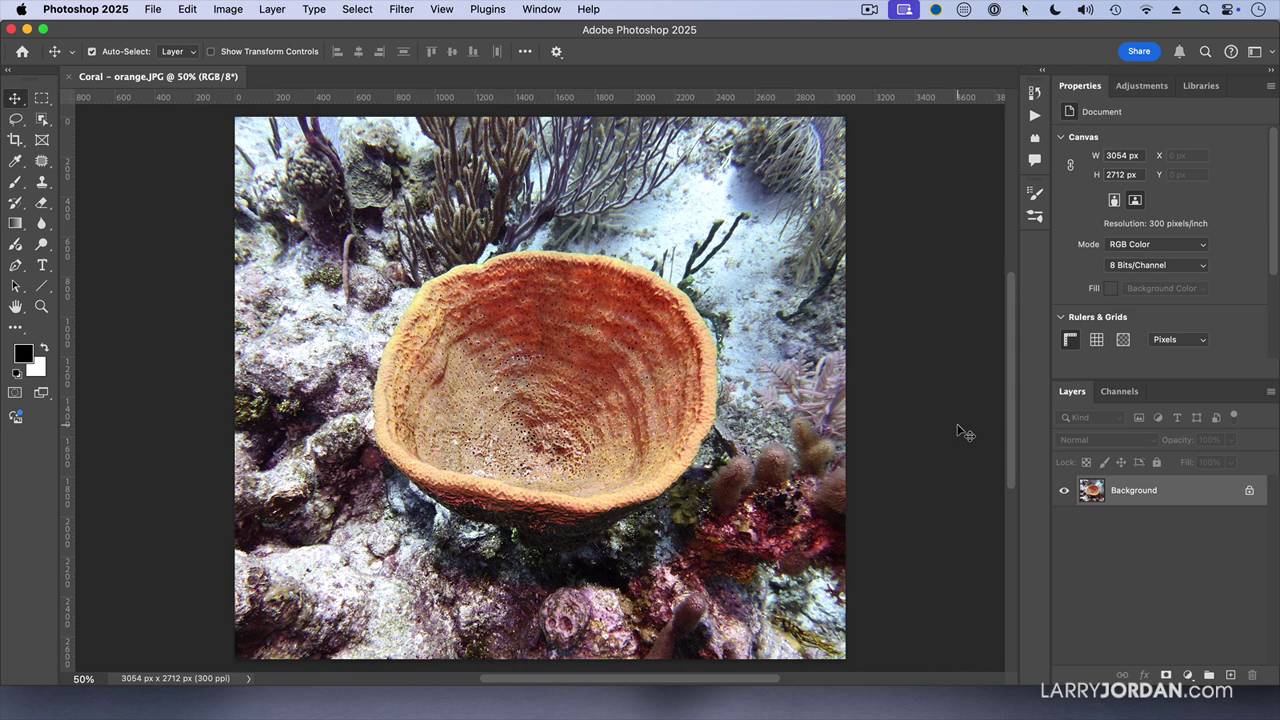
- With the Lasso tool, draw a trial loop around the sponge and focus the Feather field
click(16, 120)
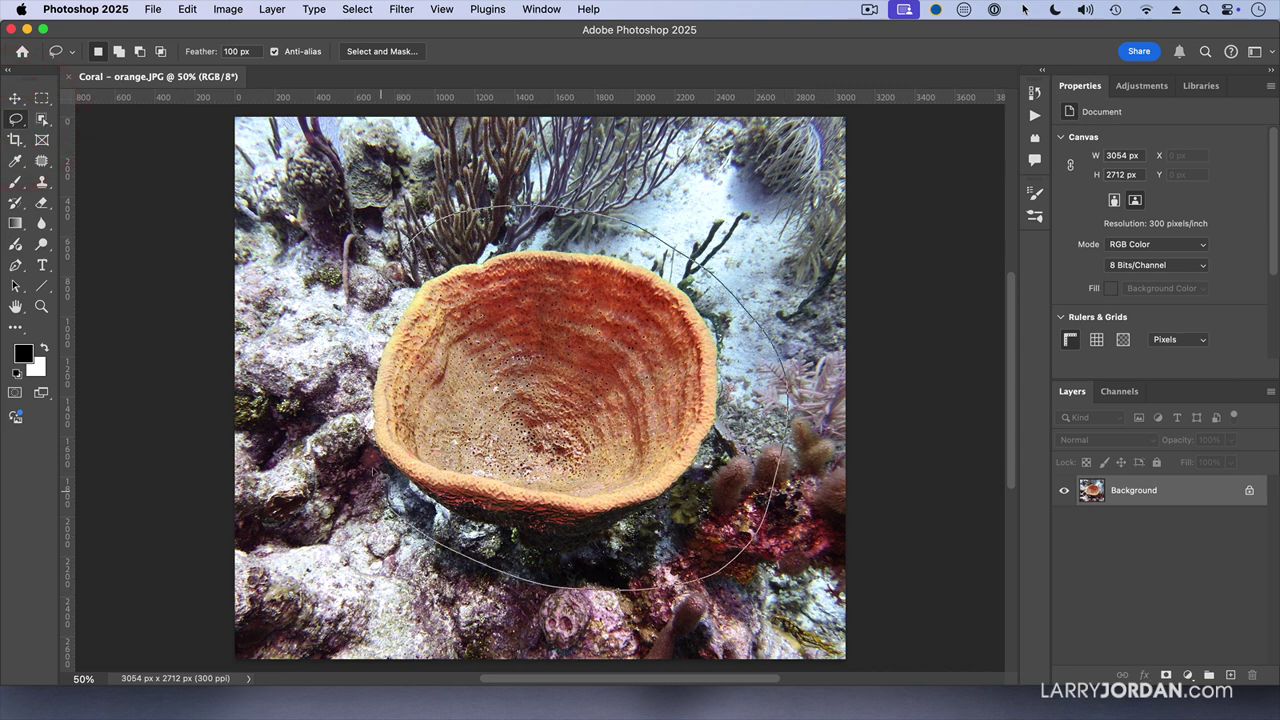
drag(400, 245, 386, 271)
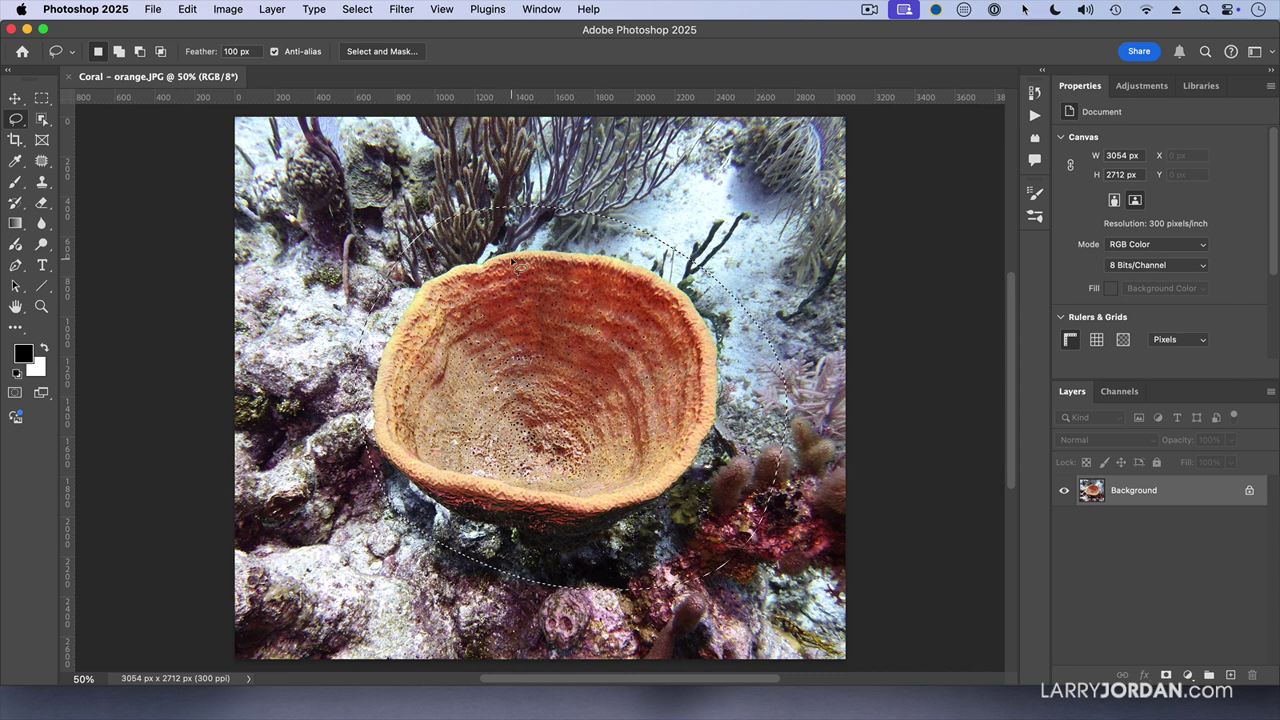
click(237, 51)
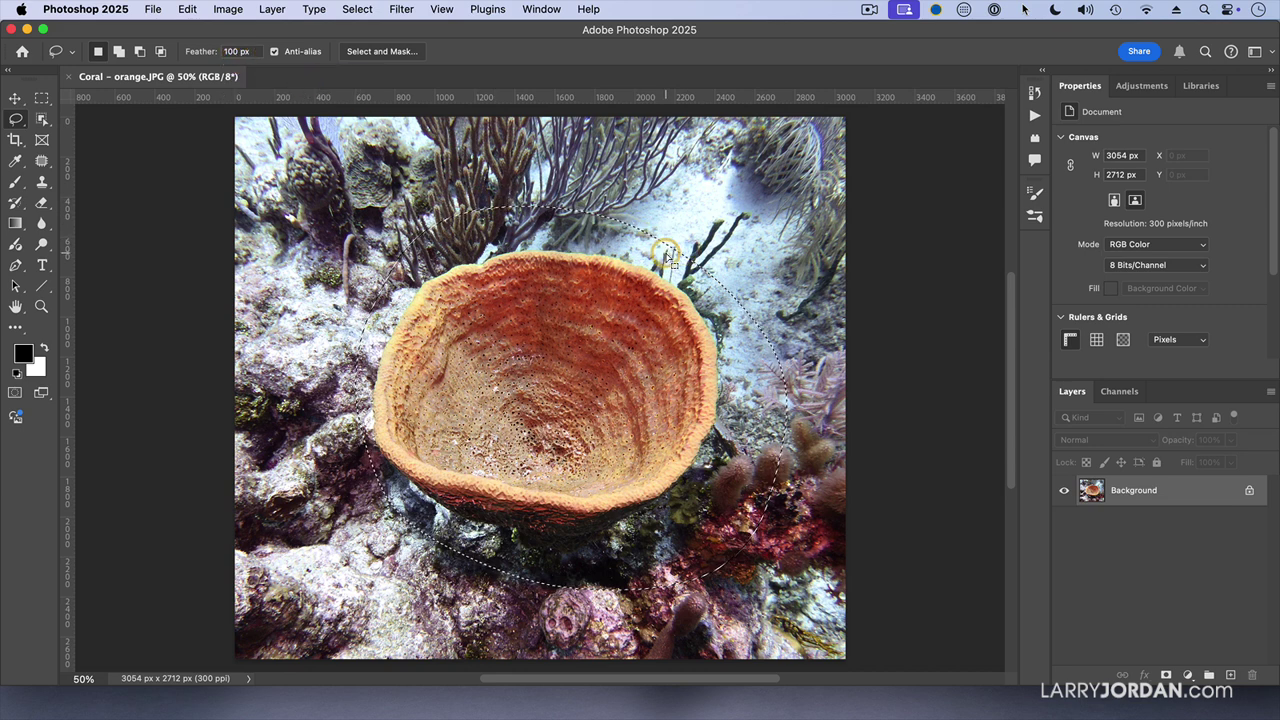
- Set the lasso Feather to 0 and trace a hard-edged loop around the sponge
double_click(232, 51)
text(0)
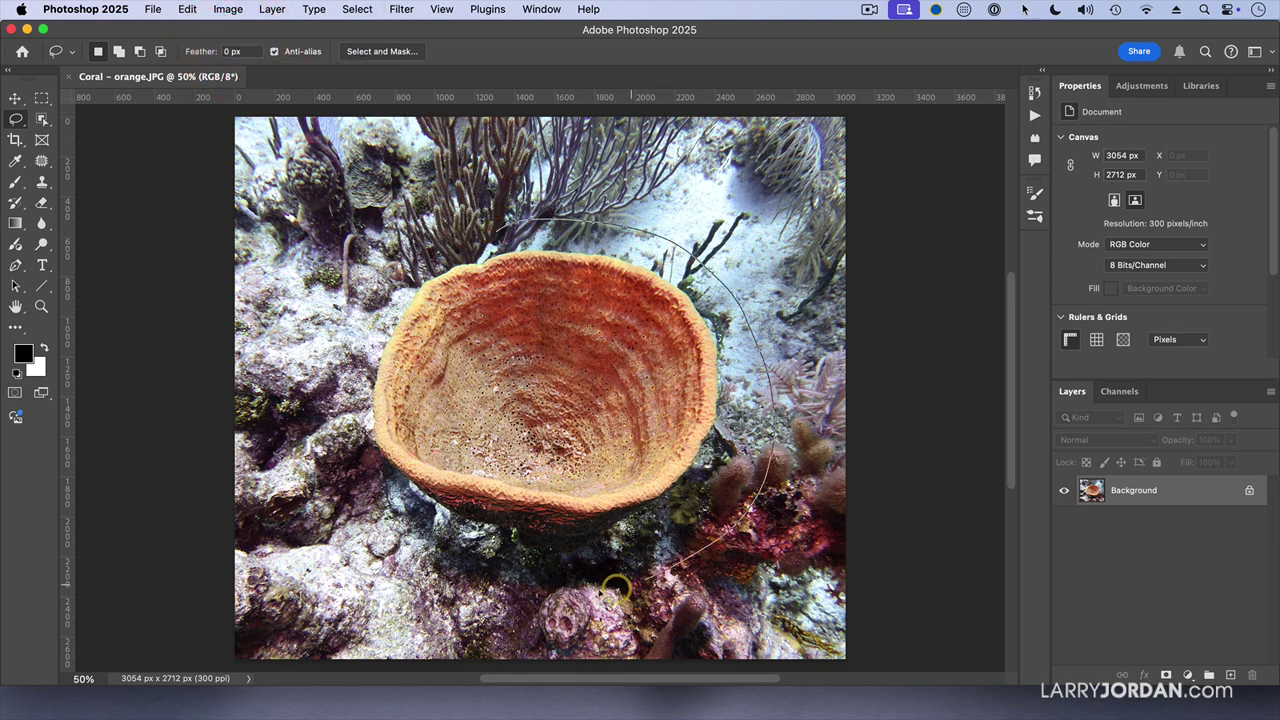
mouse_move(312, 455)
mouse_down()
mouse_move(310, 376)
mouse_move(418, 270)
mouse_up()
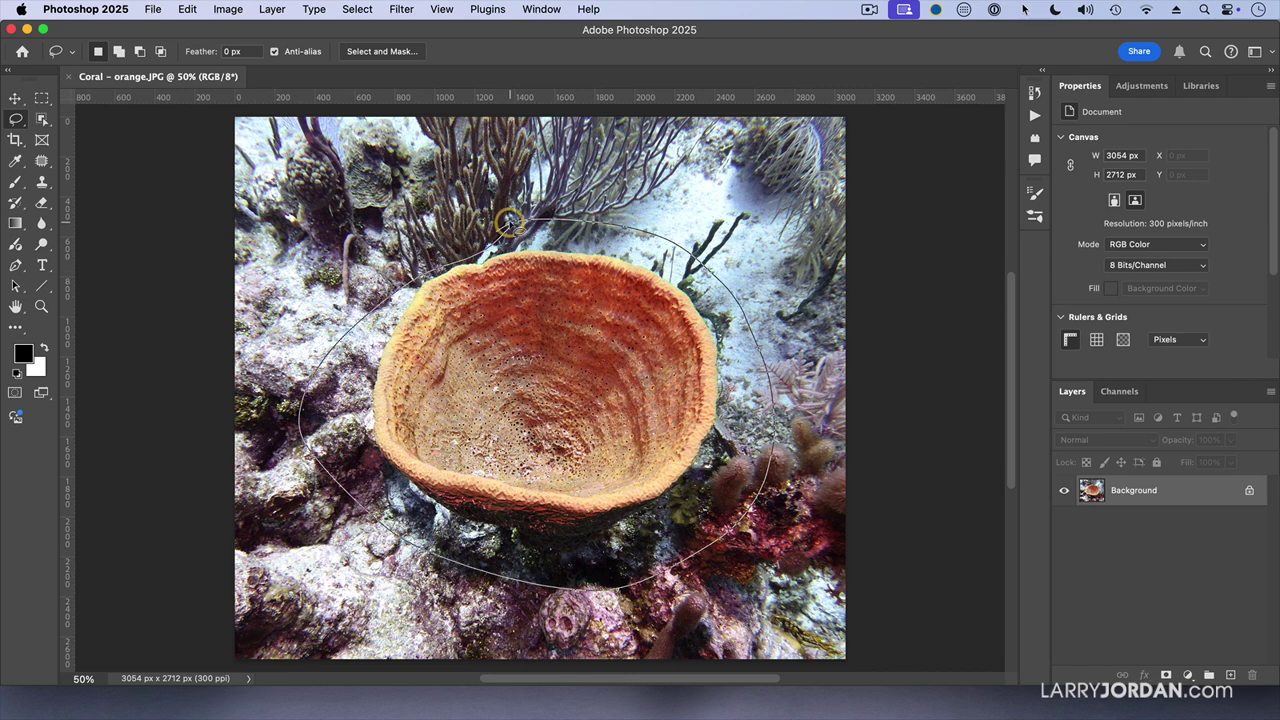
drag(522, 228, 524, 228)
- Invert the selection, unlock the Background as Layer 0, delete the surroundings, then undo the deletion
key(i)
key(shift+super+i)
key(shift+BackSpace)
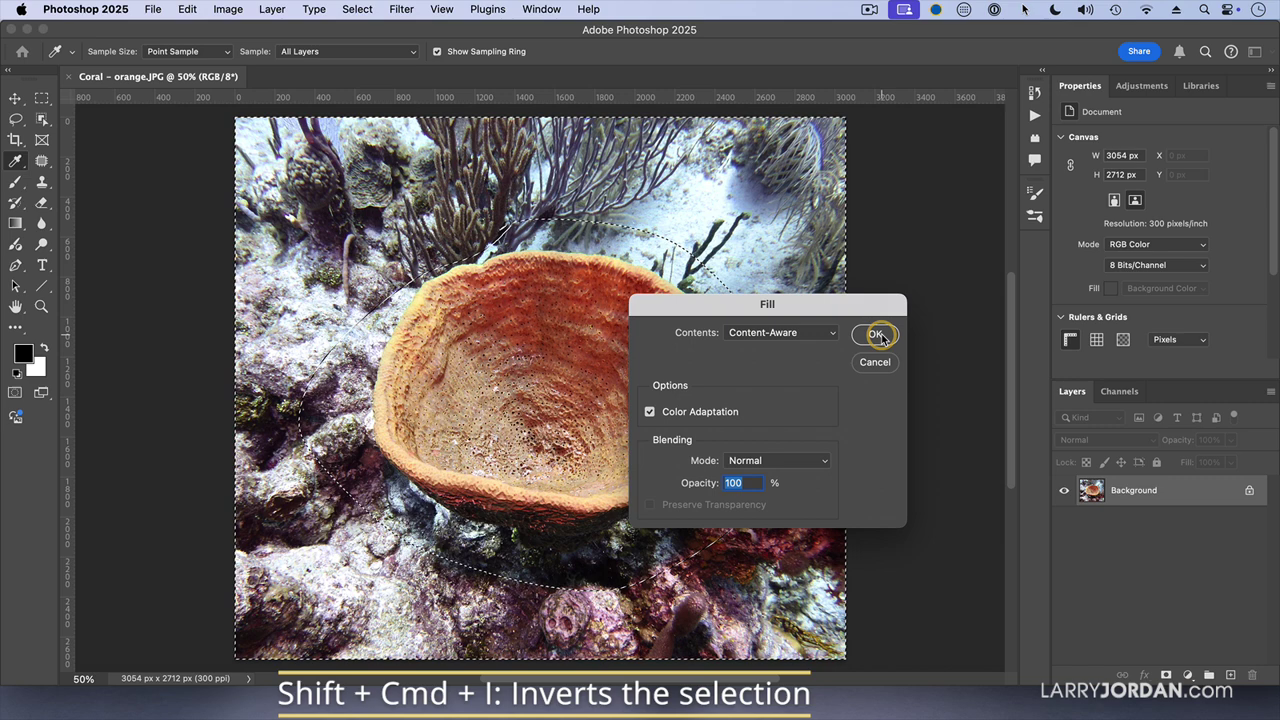
click(868, 366)
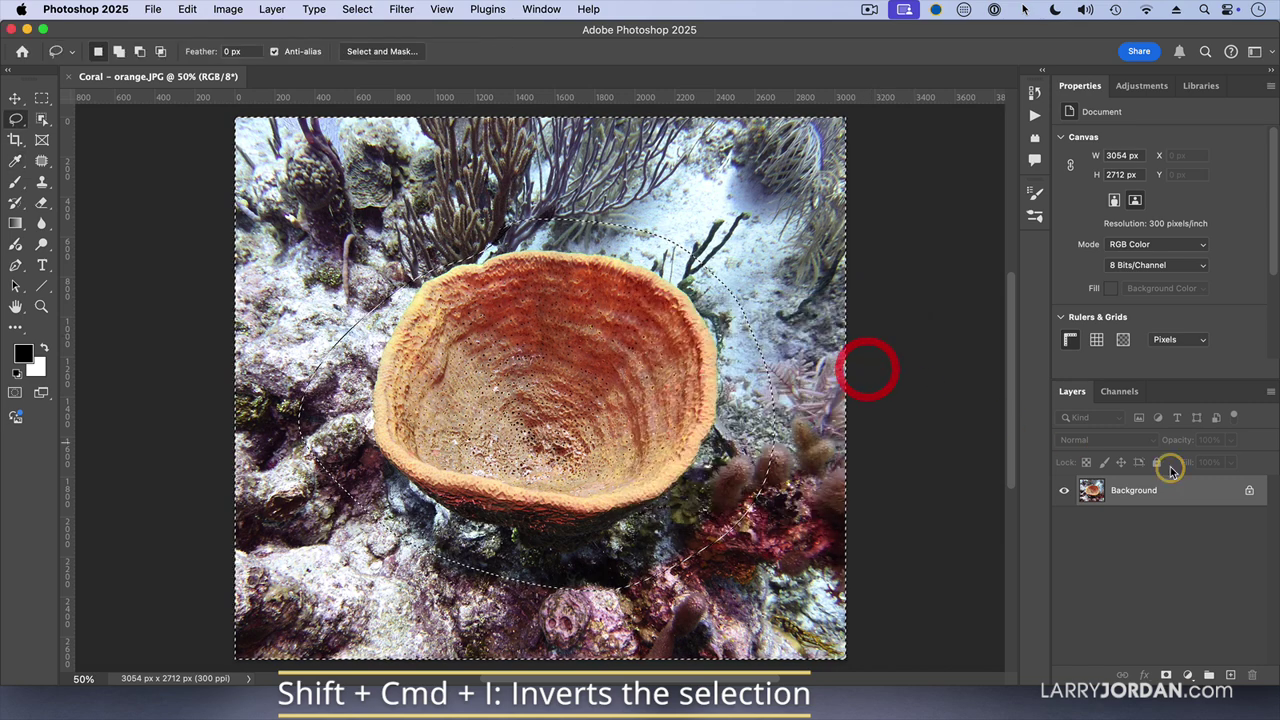
click(1249, 490)
key(BackSpace)
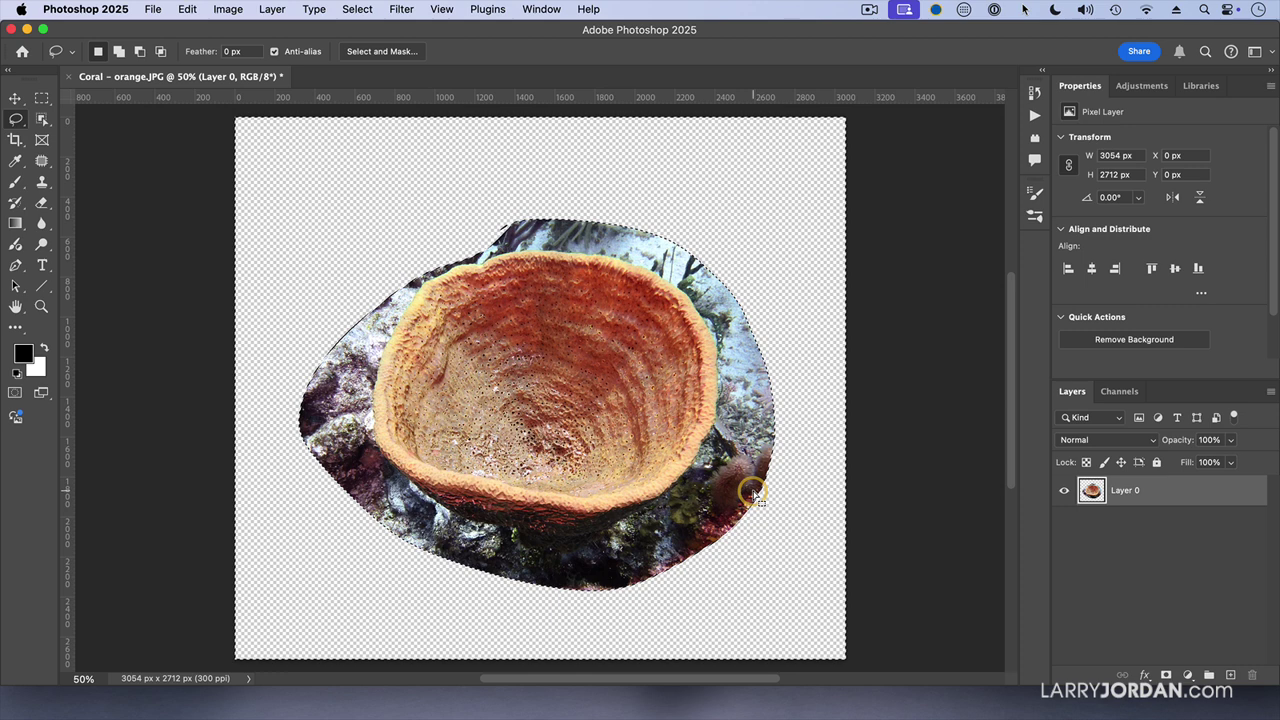
key(super+z)
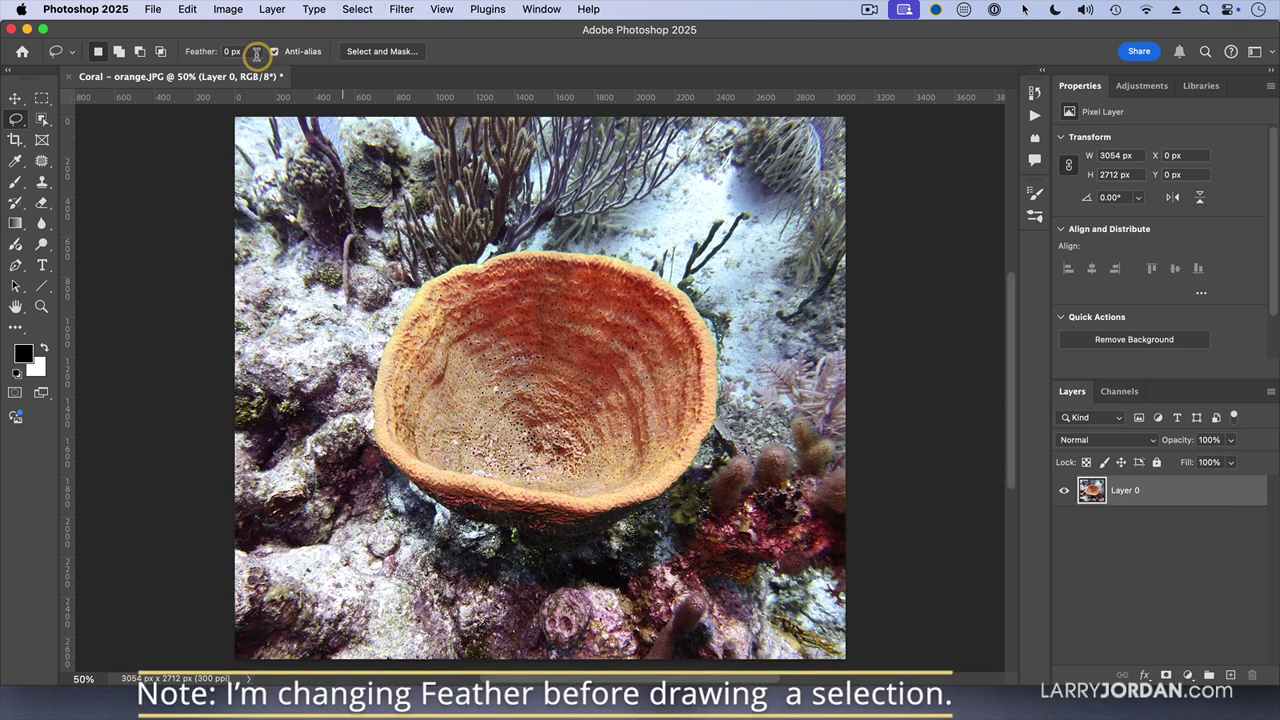
- Set the lasso Feather to 100 and draw a soft-edged loop around the sponge
click(200, 51)
text(100)
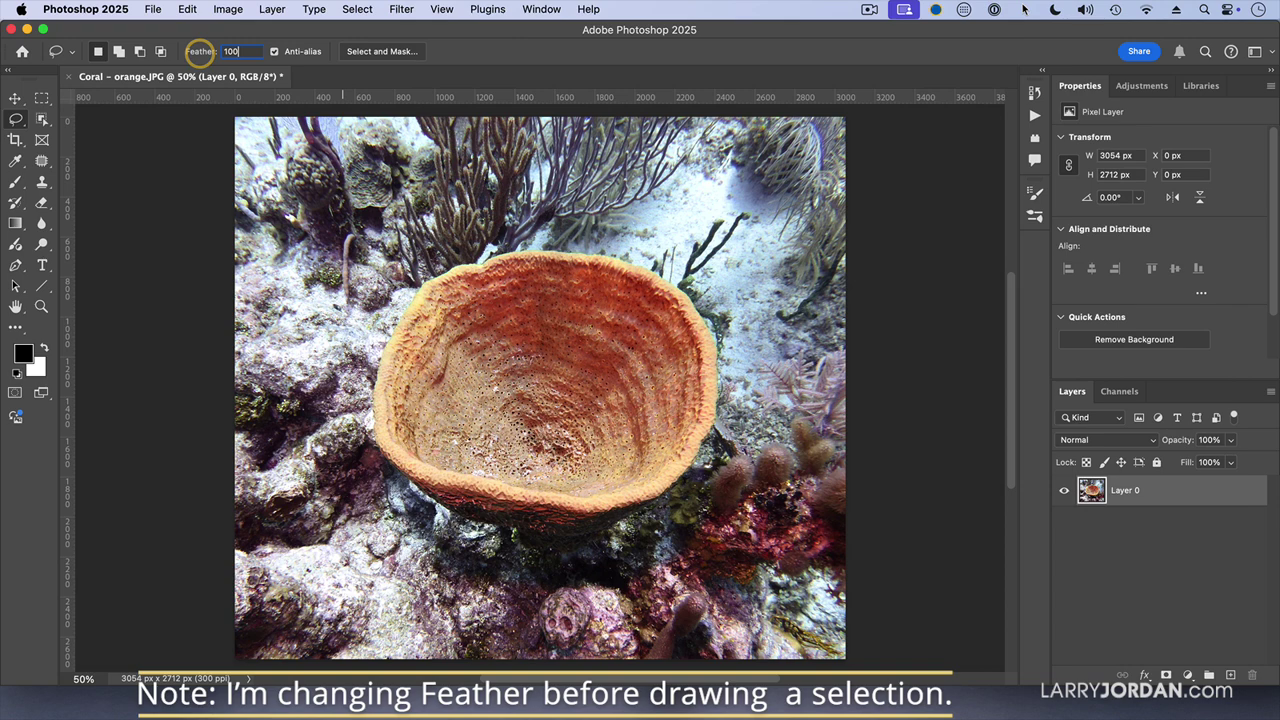
mouse_move(350, 245)
mouse_down()
mouse_move(468, 192)
mouse_move(623, 200)
mouse_up()
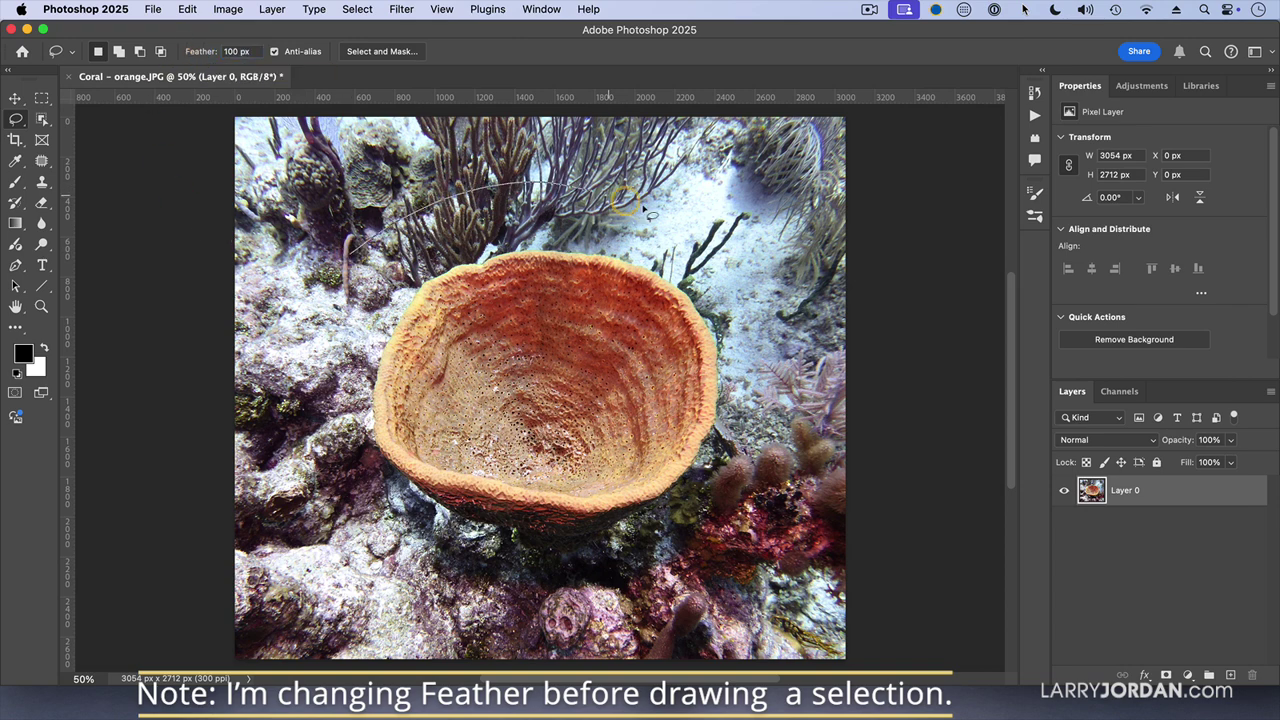
mouse_move(503, 577)
mouse_down()
mouse_move(346, 403)
mouse_move(335, 318)
mouse_move(362, 248)
mouse_move(355, 262)
mouse_up()
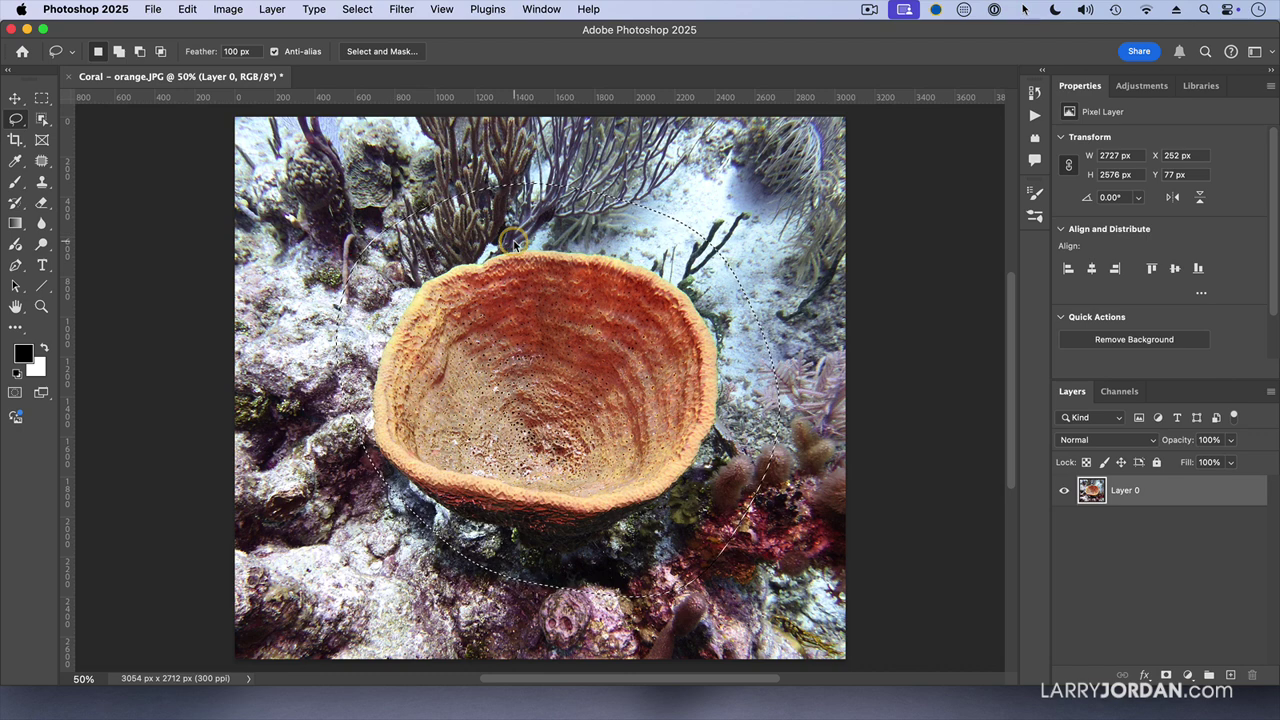
- Invert and delete the surroundings to preview the soft cutout, then undo and deselect
key(super+shift+i)
key(Delete)
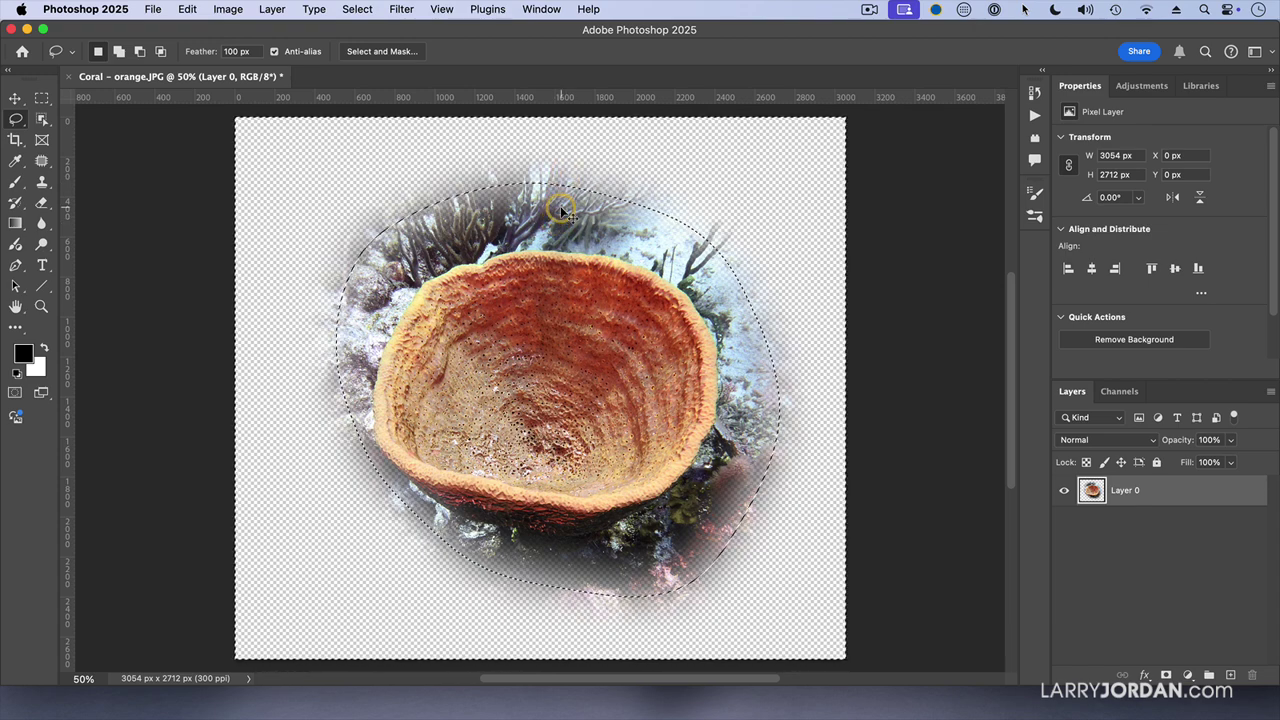
key(super+z)
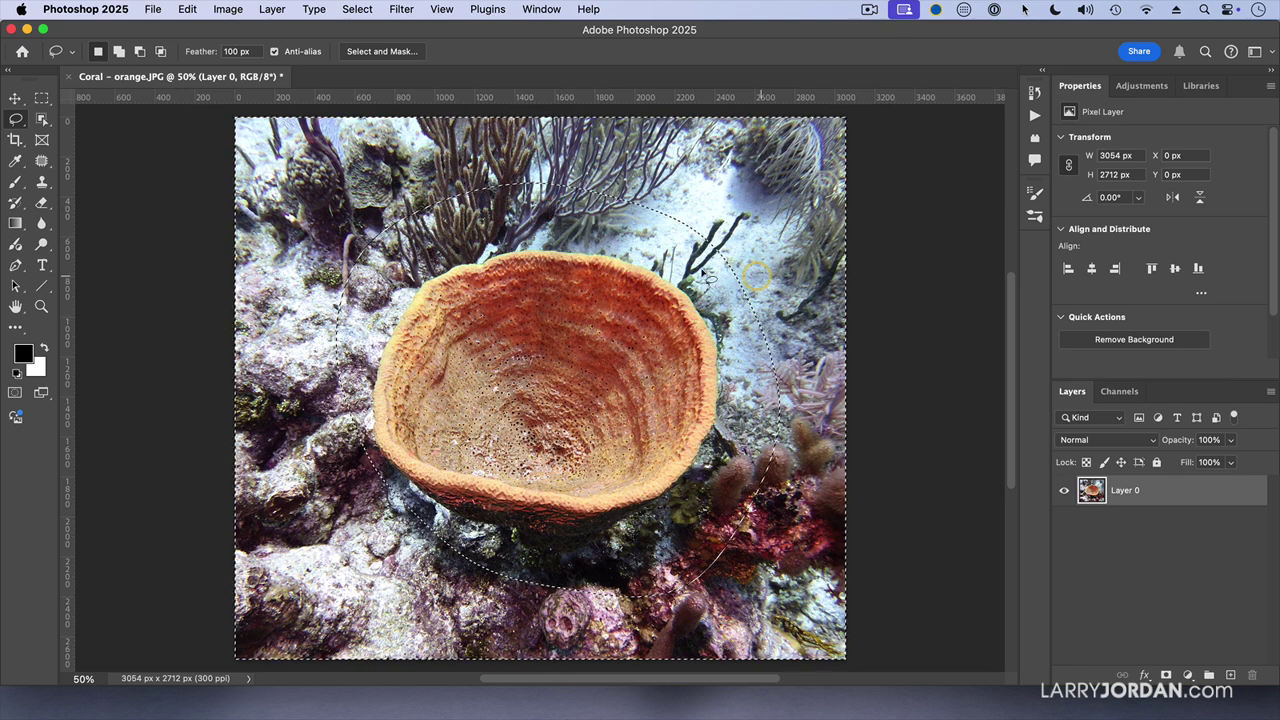
key(super+d)
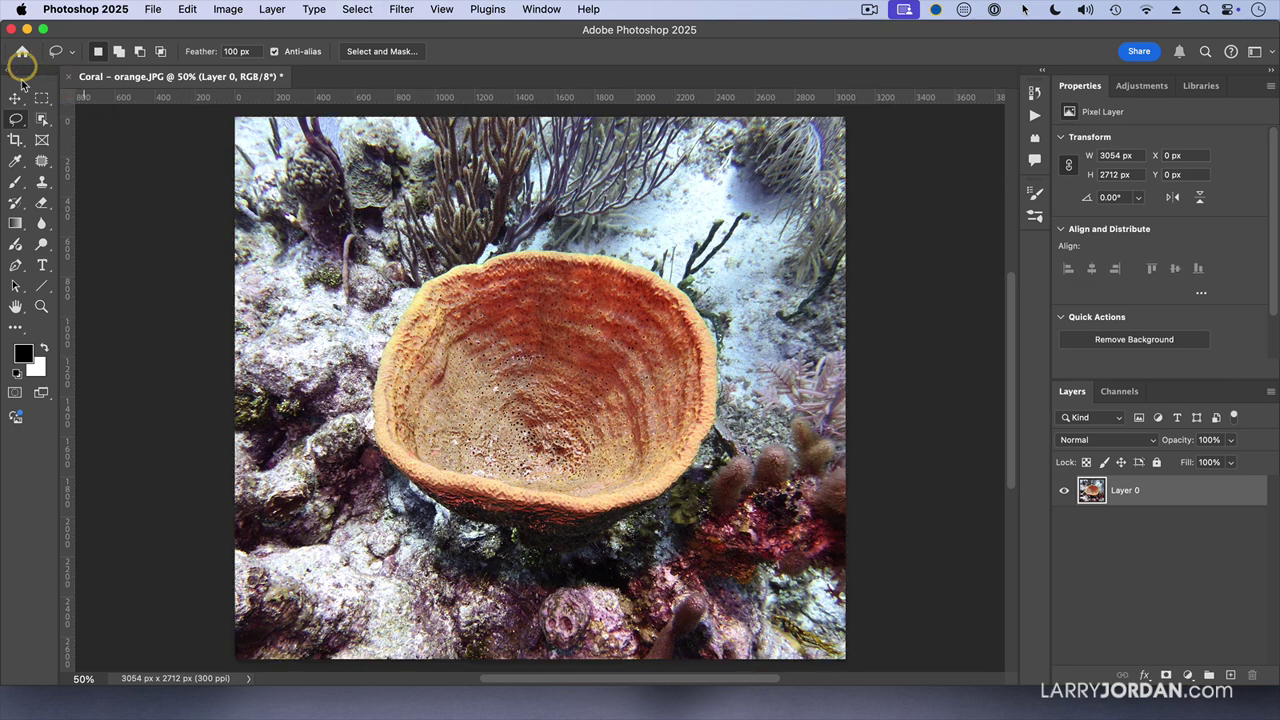
- Select the sponge along its outline using the Object Selection Tool
click(45, 122)
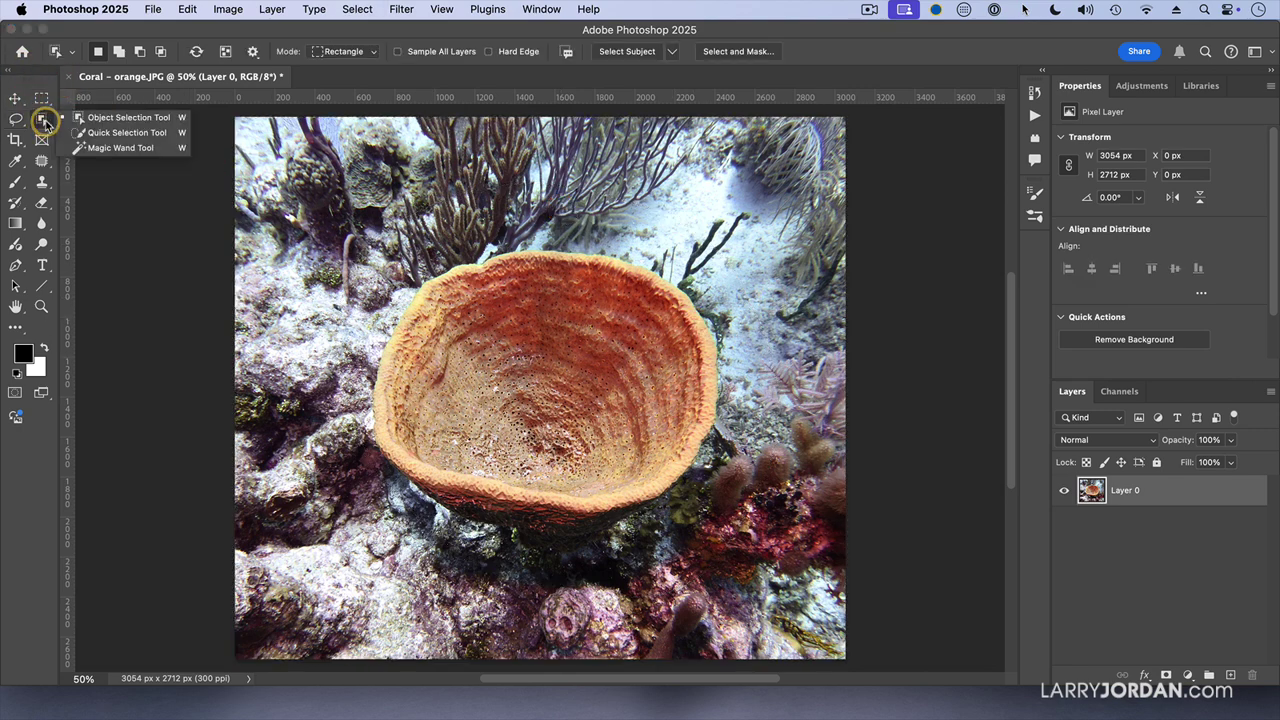
click(123, 118)
click(535, 302)
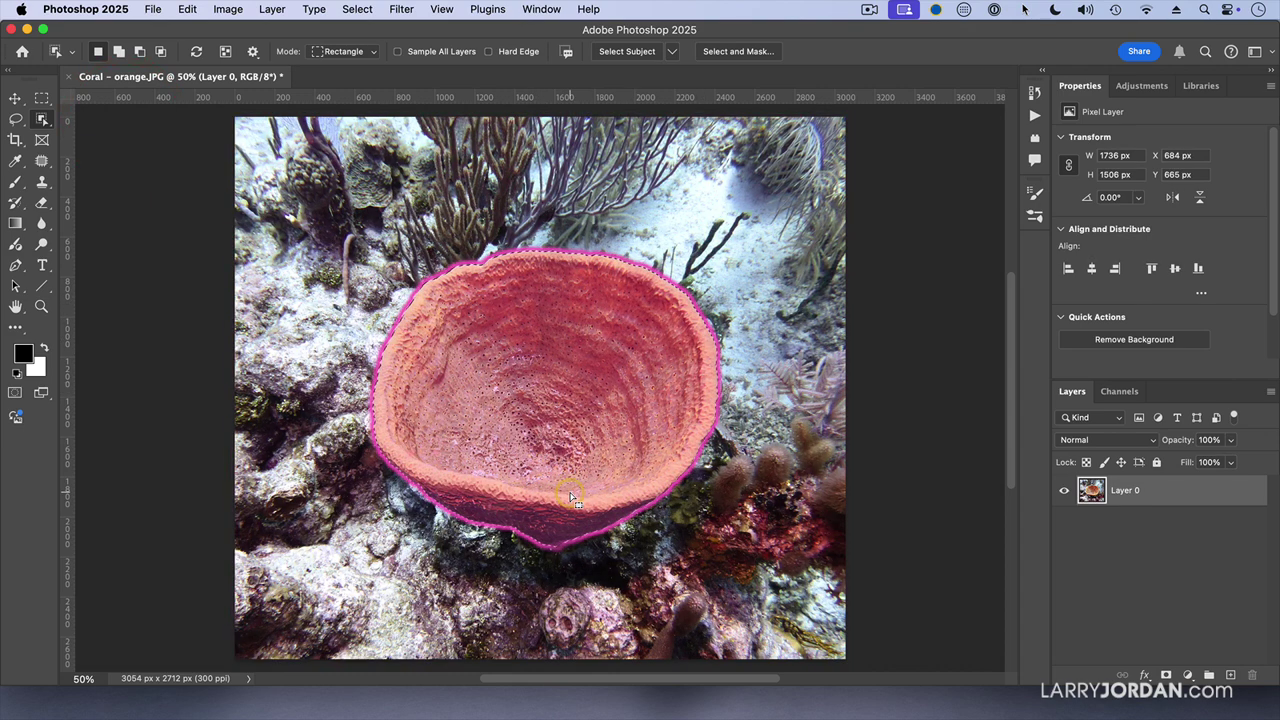
- Invert the selection and delete the background, then undo to restore the full photo
key(shift+super+i)
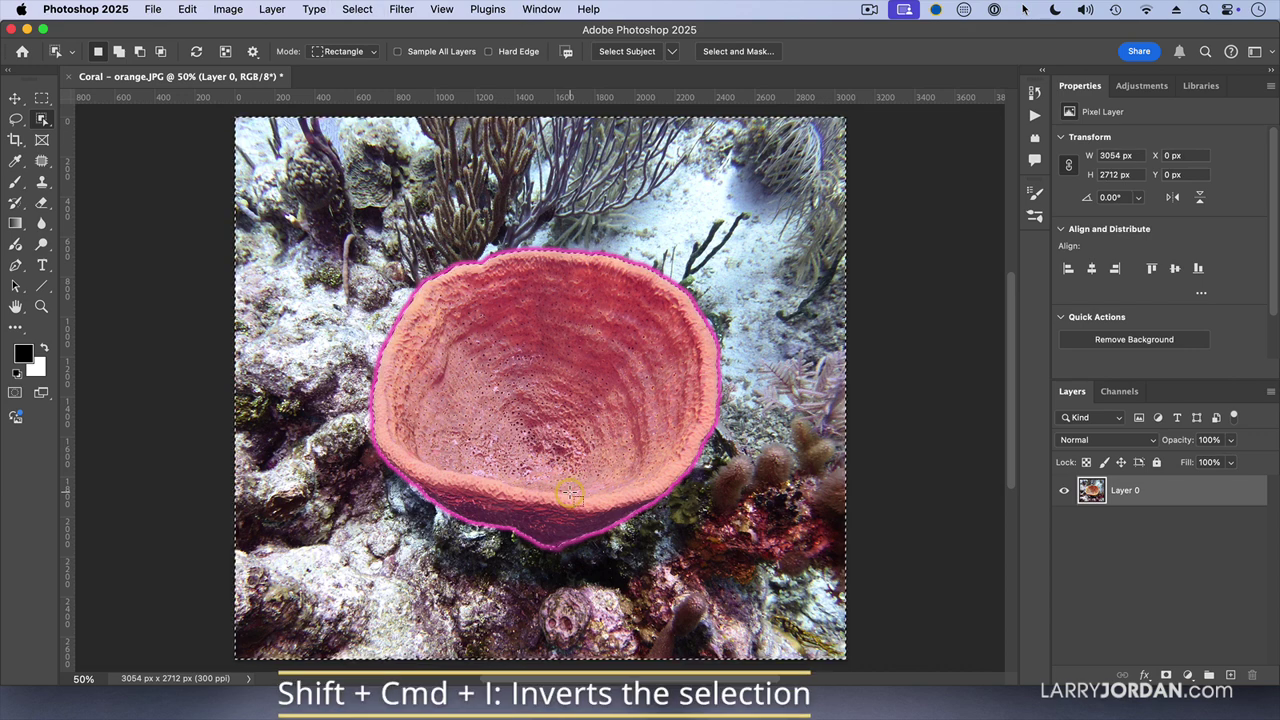
key(Delete)
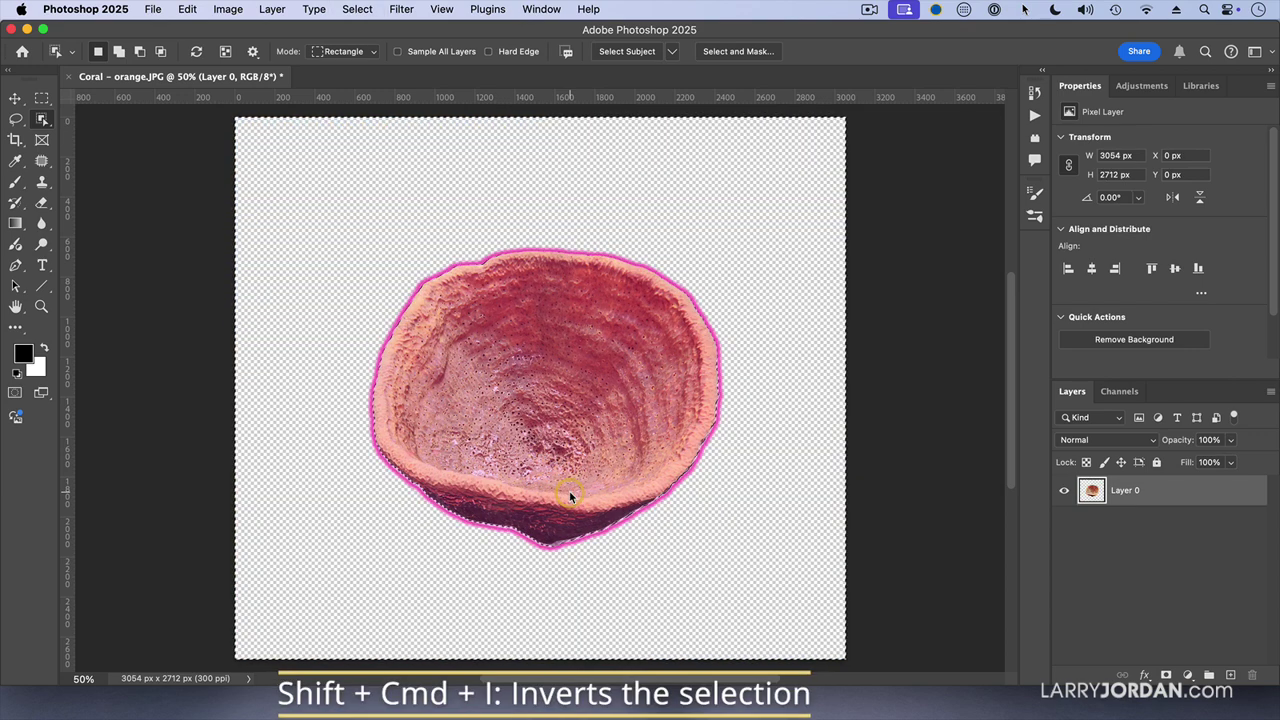
click(1158, 622)
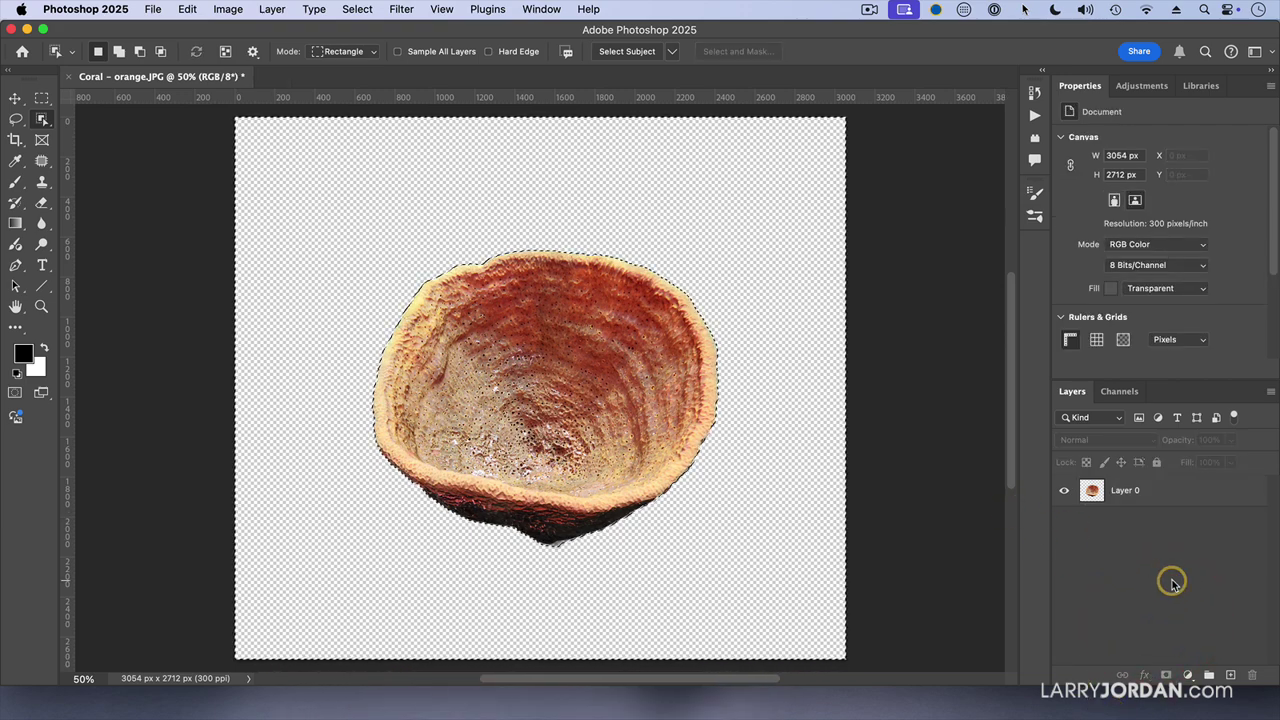
key(super+z)
key(super+z)
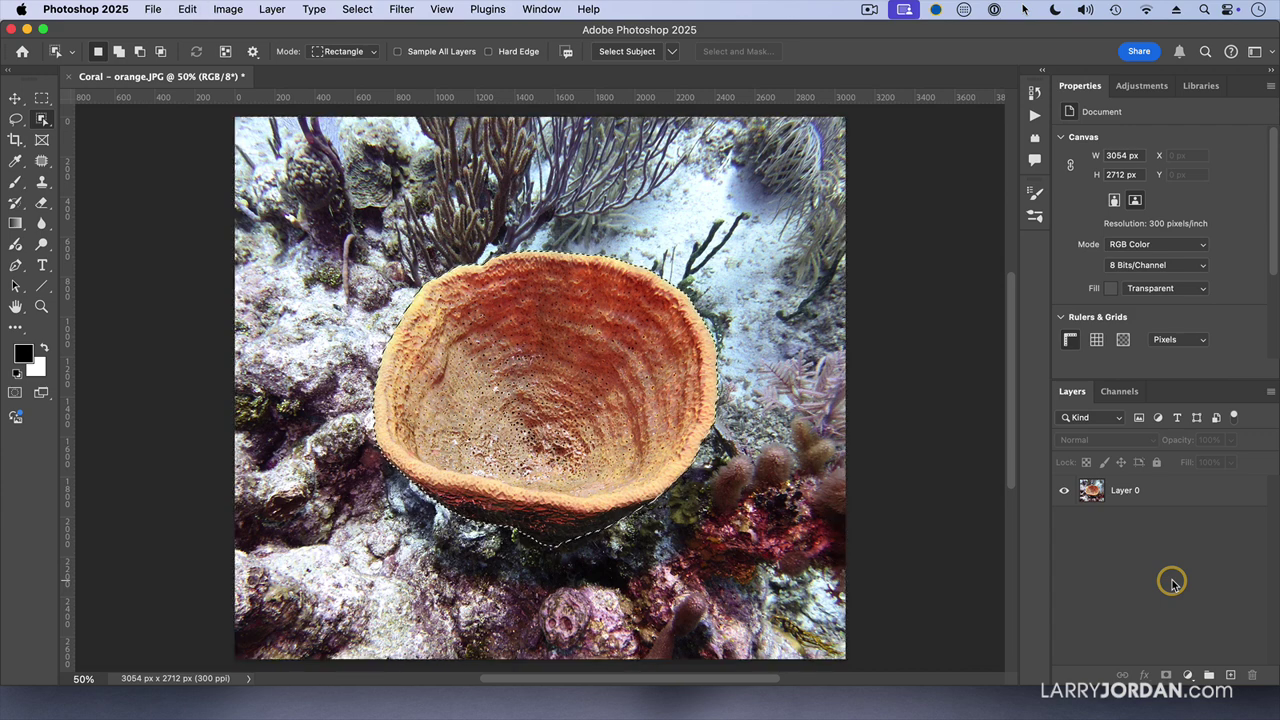
- Make Layer 0 the active layer and select the sponge with Object Selection
key(super+d)
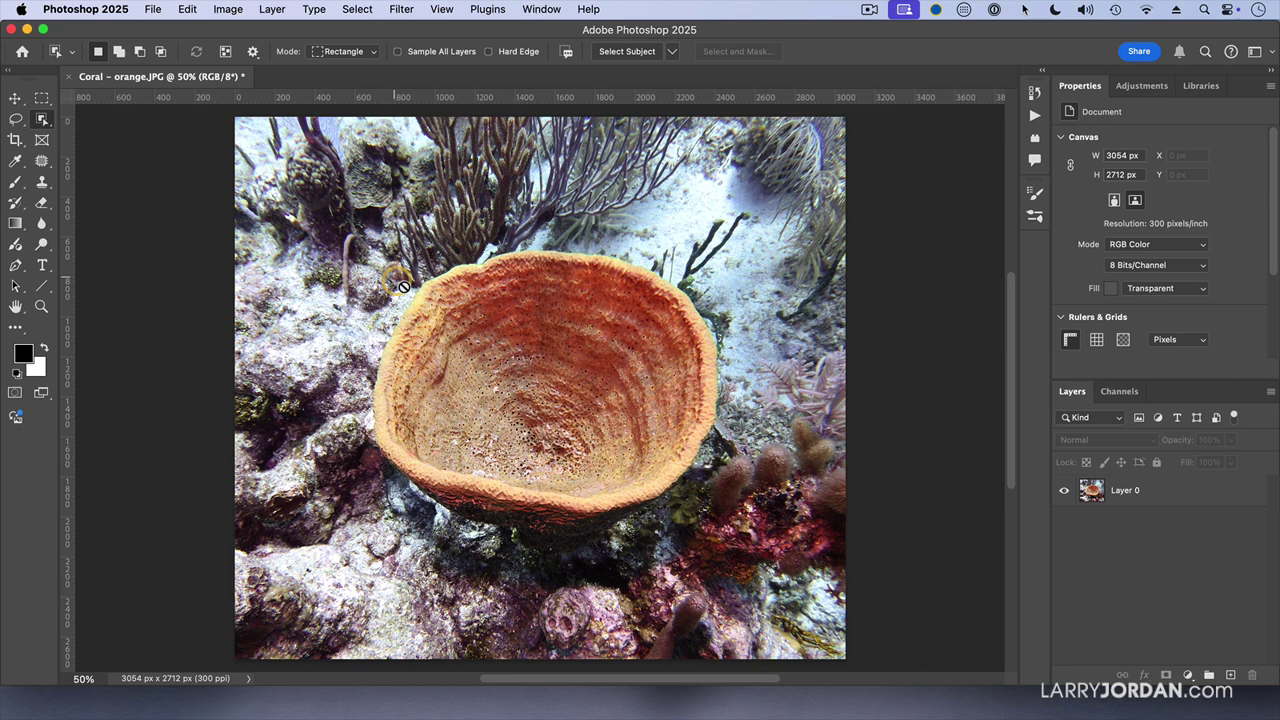
click(453, 304)
click(654, 300)
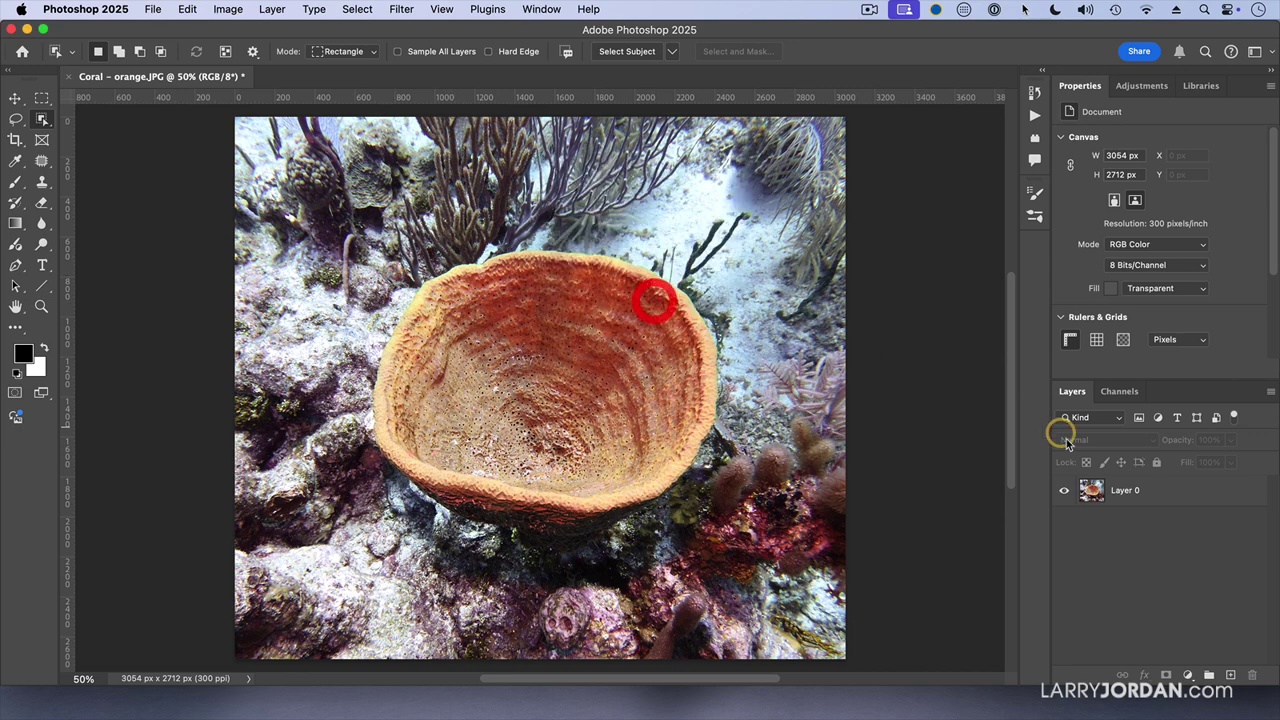
click(1130, 489)
click(543, 363)
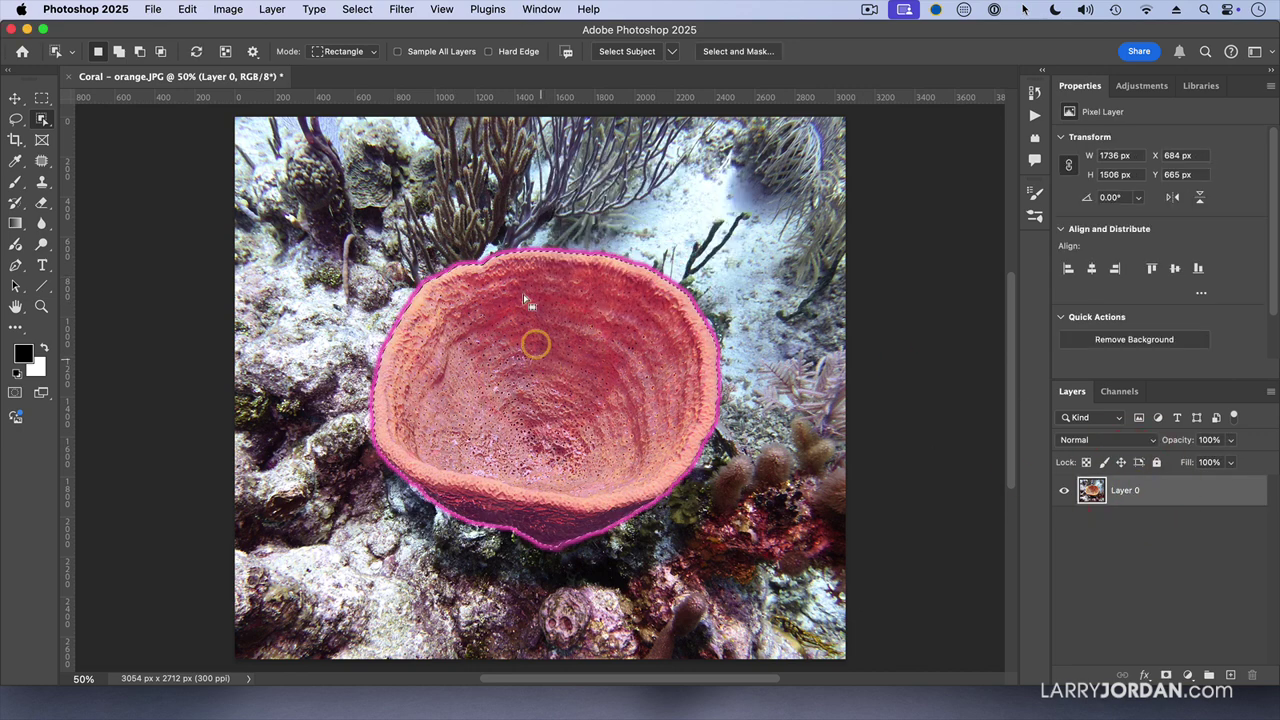
- Feather the sponge selection by 50 pixels via Select > Modify > Feather
click(358, 10)
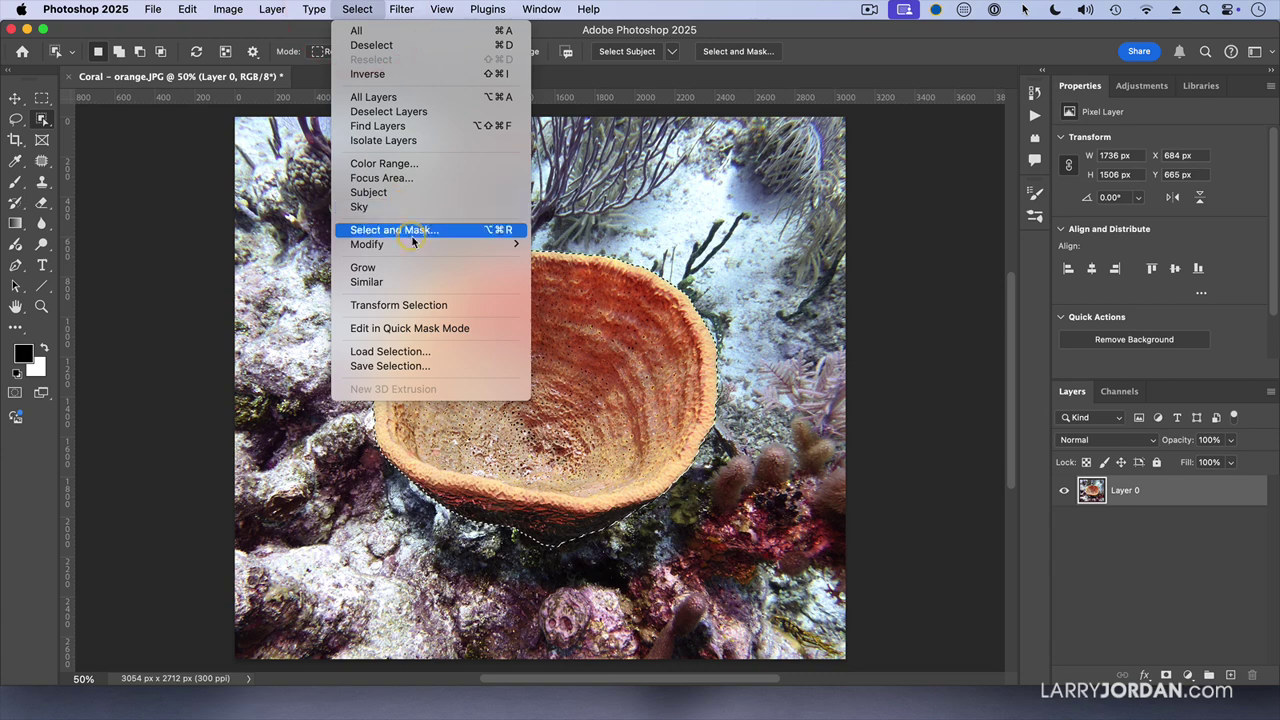
mouse_move(425, 247)
click(586, 300)
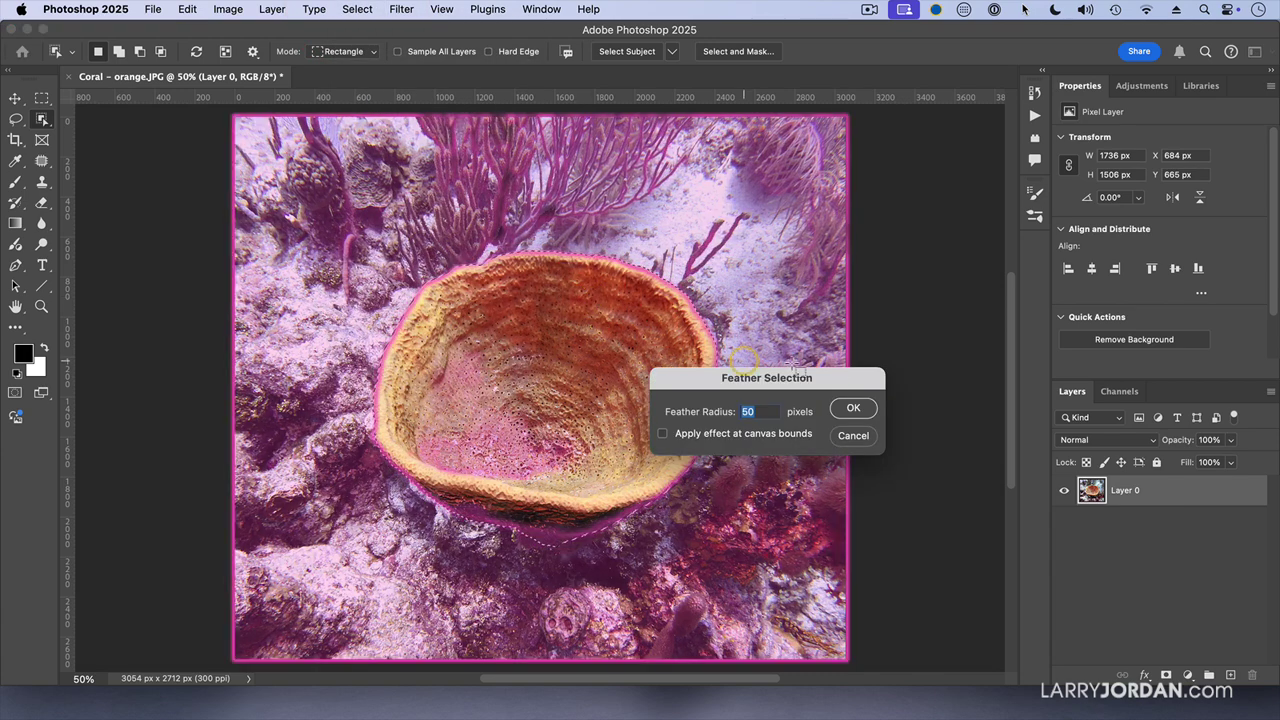
click(853, 411)
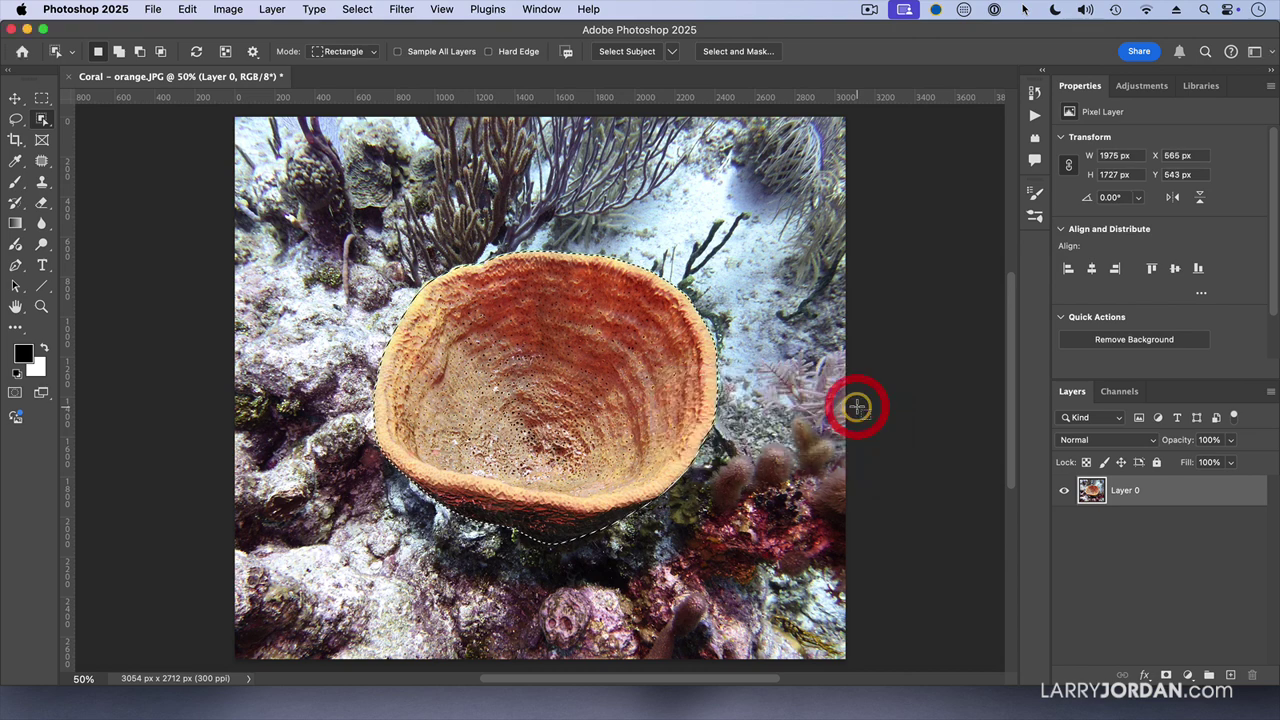
- Invert the selection, delete the background to transparency, deselect, and switch to the Move tool
key(super+shift+i)
key(Delete)
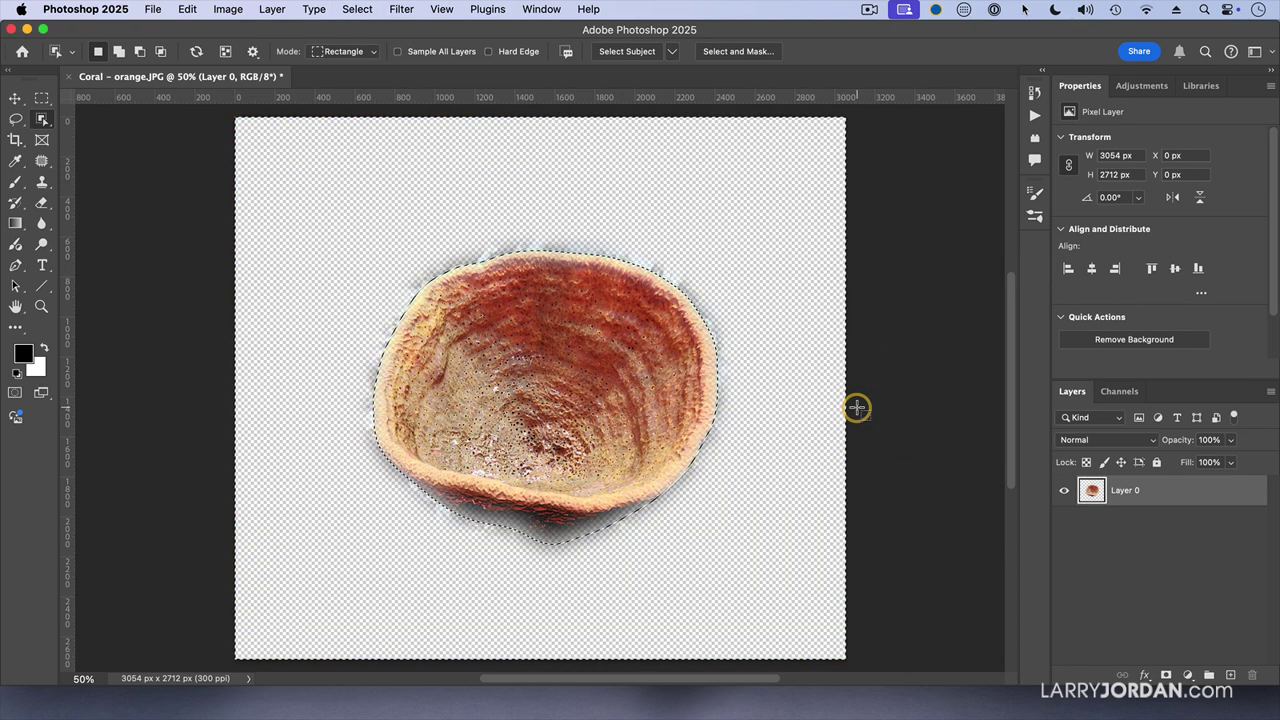
key(super+d)
key(v)
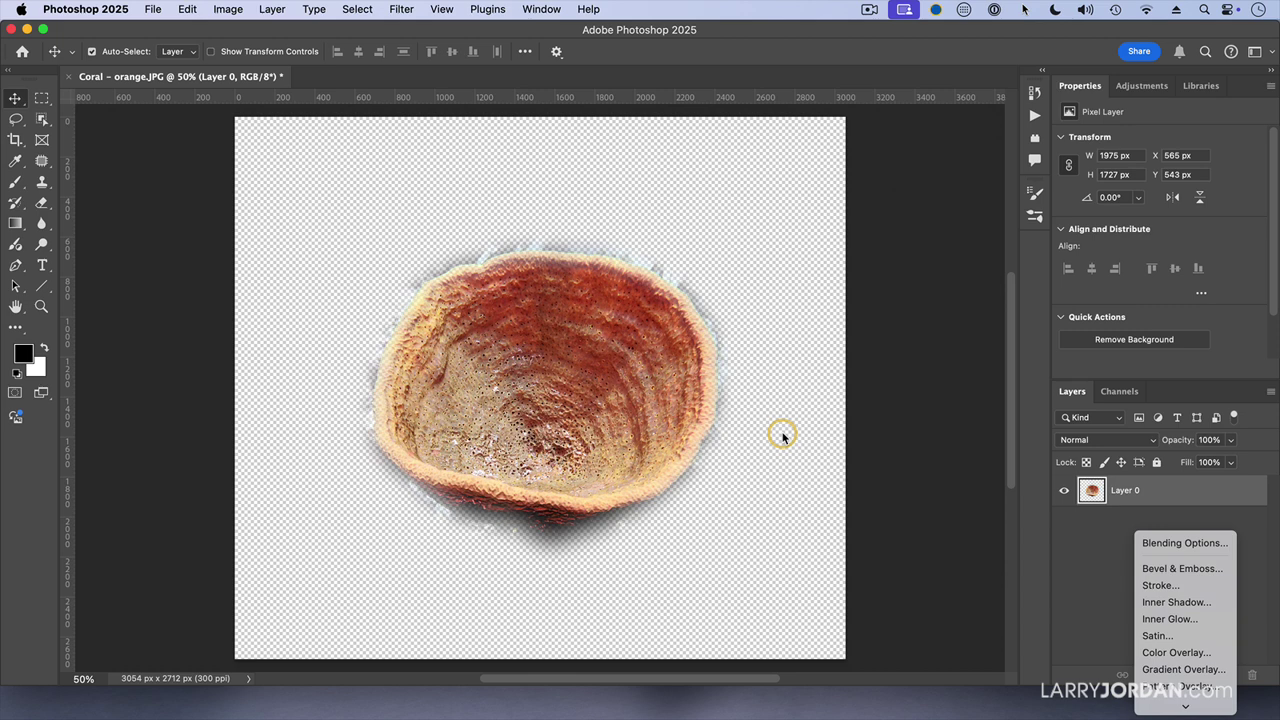
click(1073, 553)
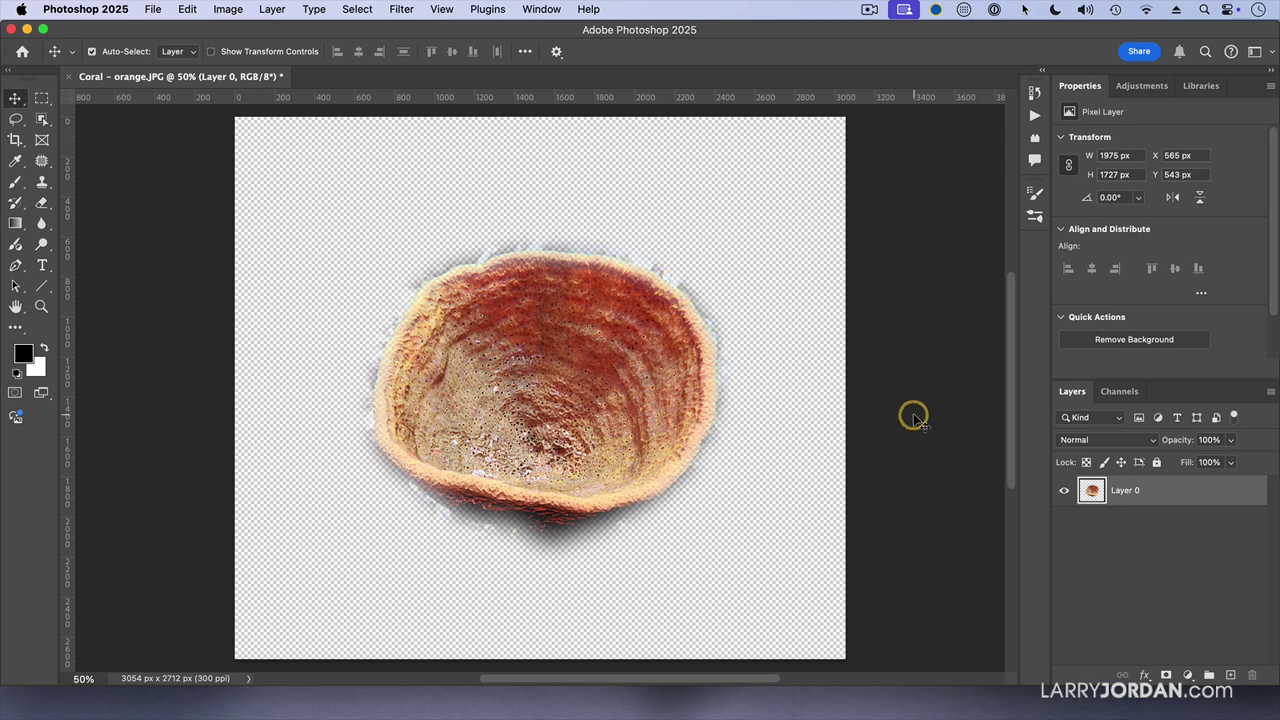
- Undo the background deletion, deselect, and reselect the sponge with Object Selection
key(super+z)
key(super+d)
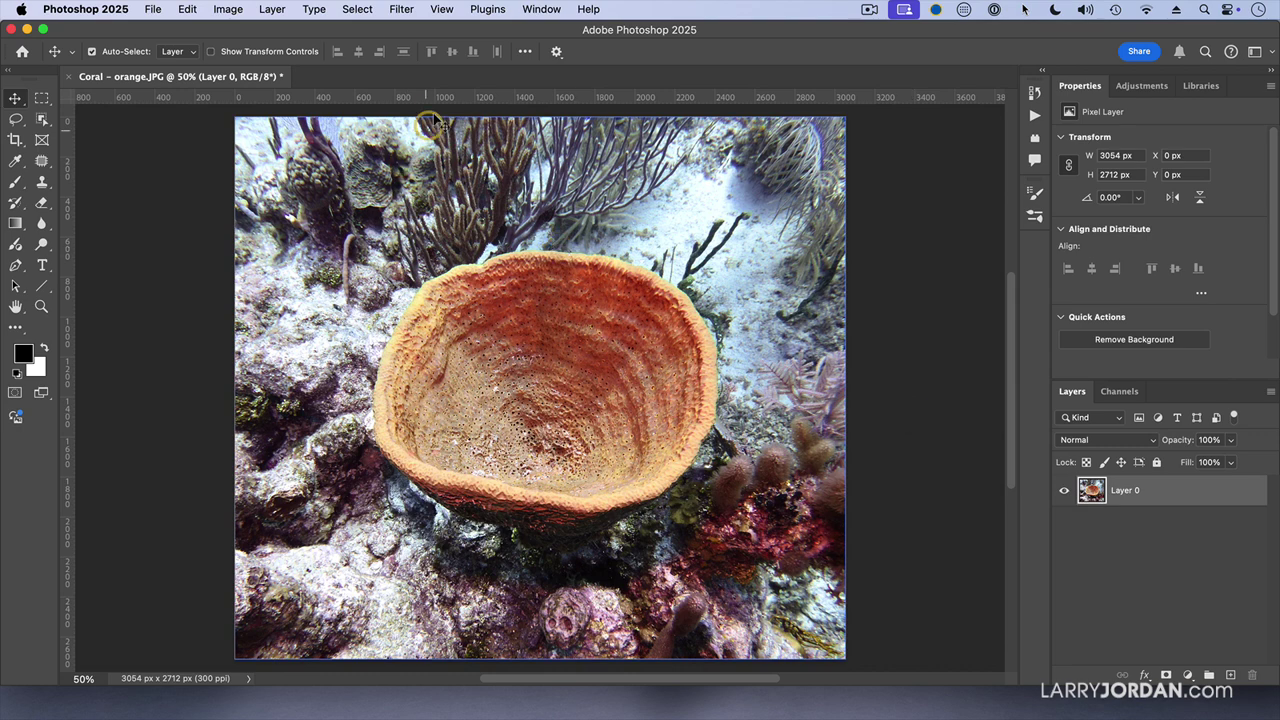
click(41, 118)
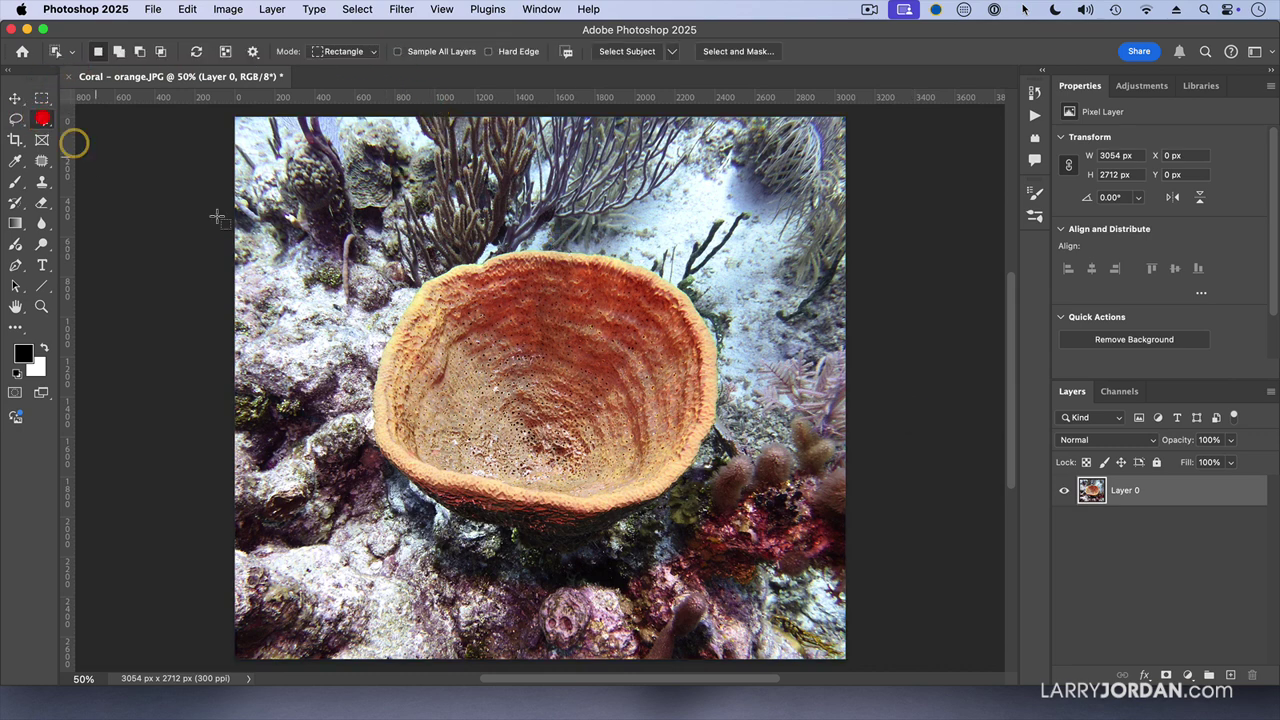
click(489, 303)
- Contract the sponge selection by 50 pixels via Select > Modify > Contract
click(357, 9)
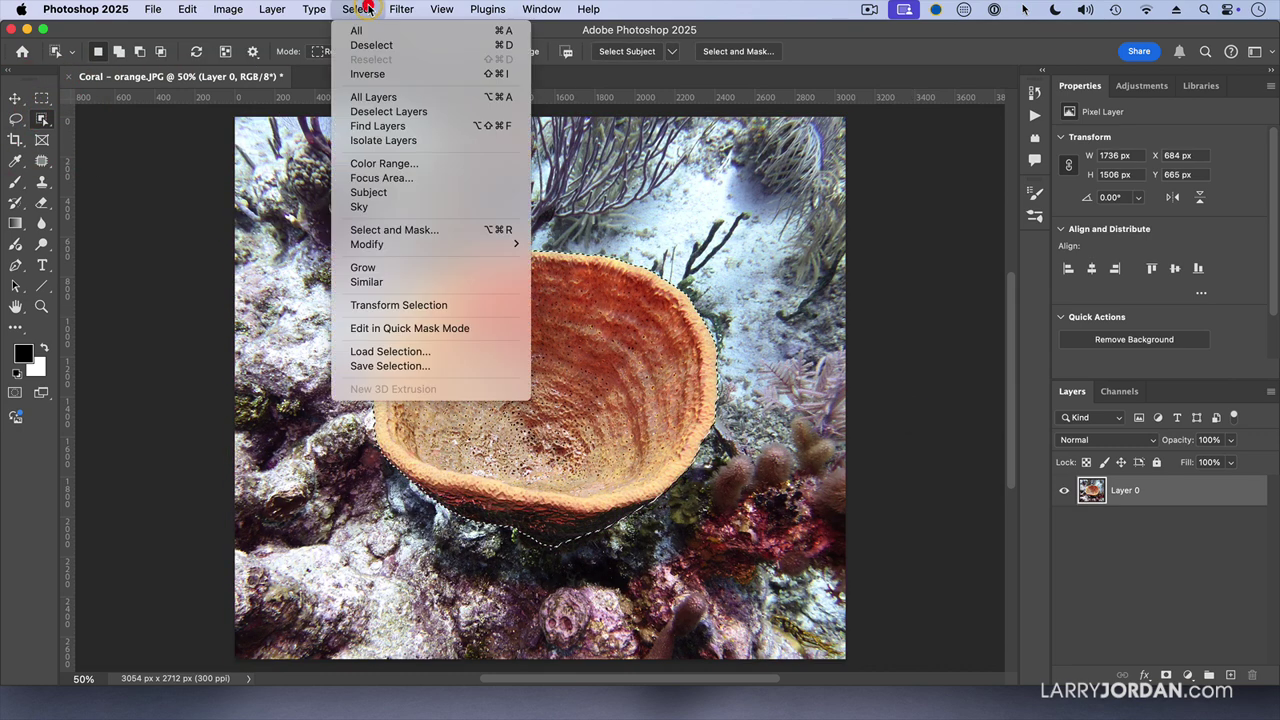
mouse_move(390, 245)
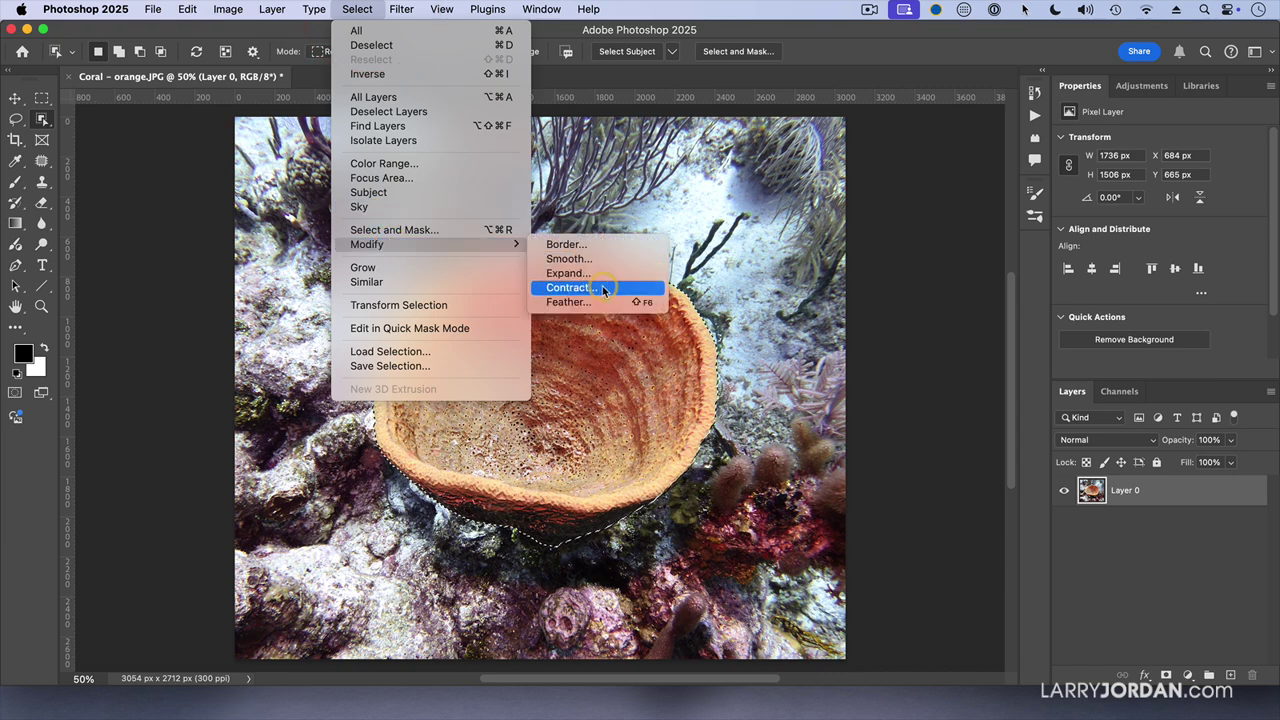
click(603, 288)
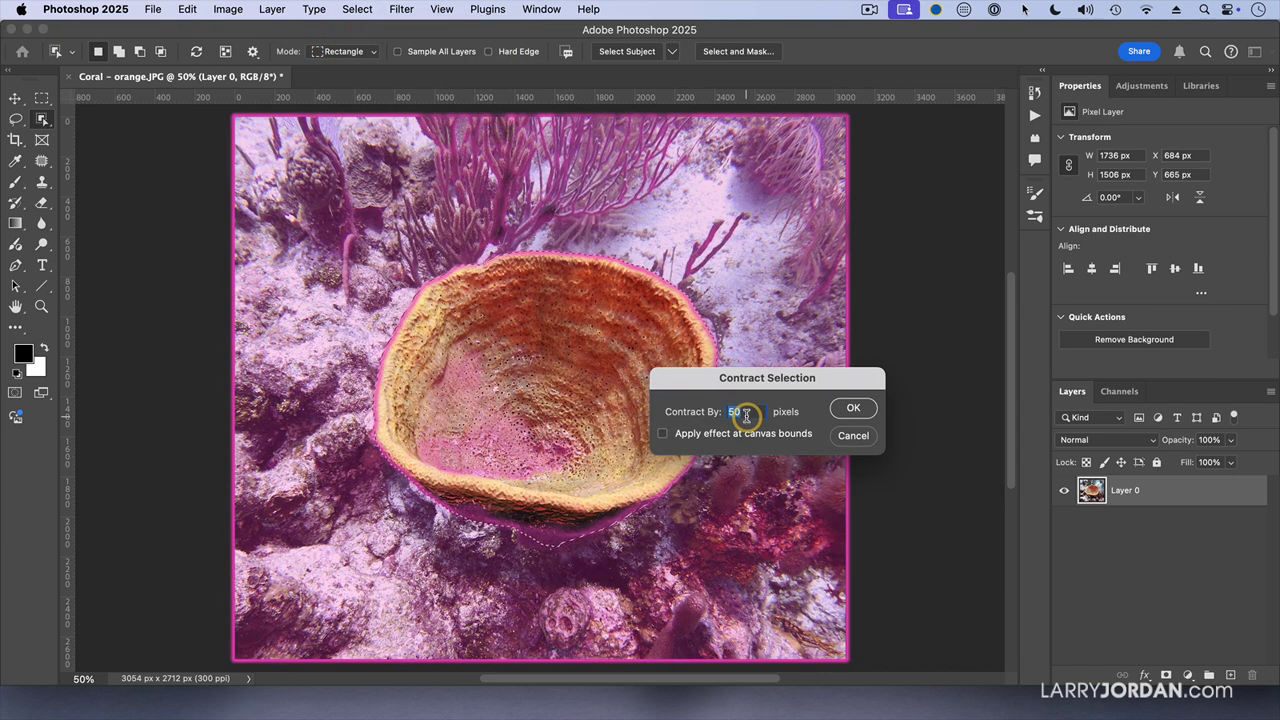
click(852, 408)
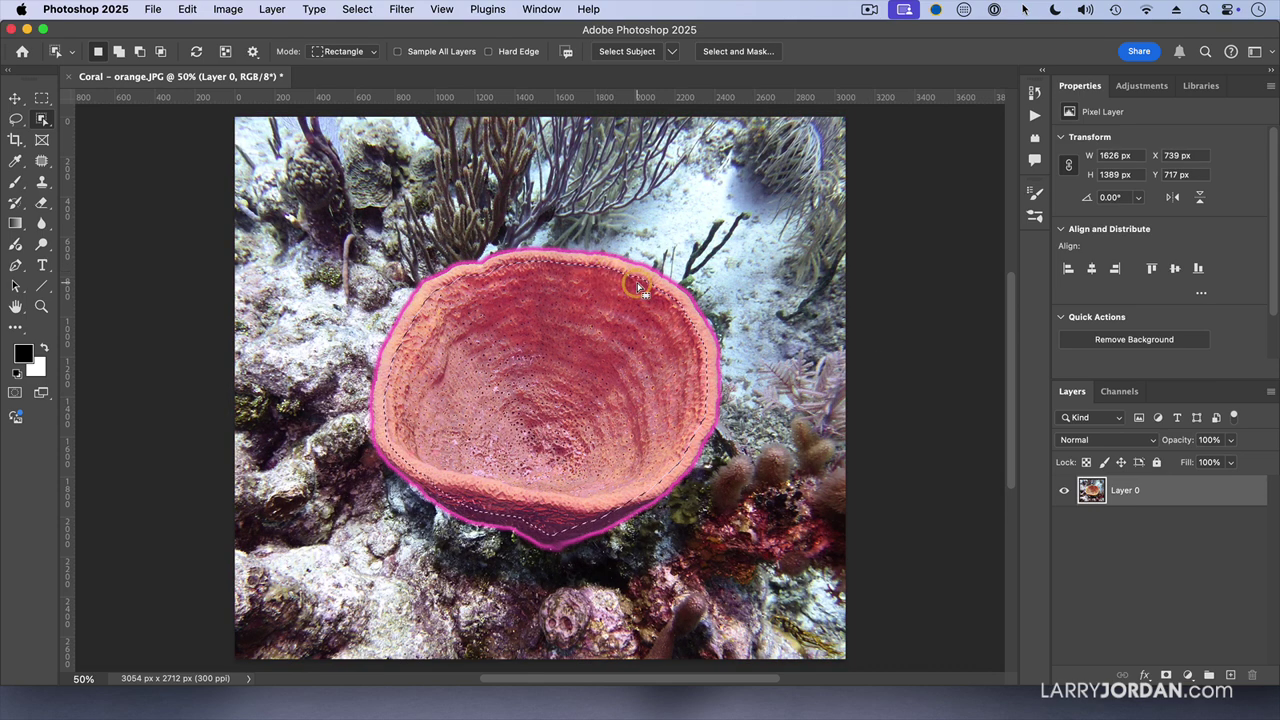
- Feather the contracted sponge selection by 50 pixels via Select > Modify > Feather
click(358, 9)
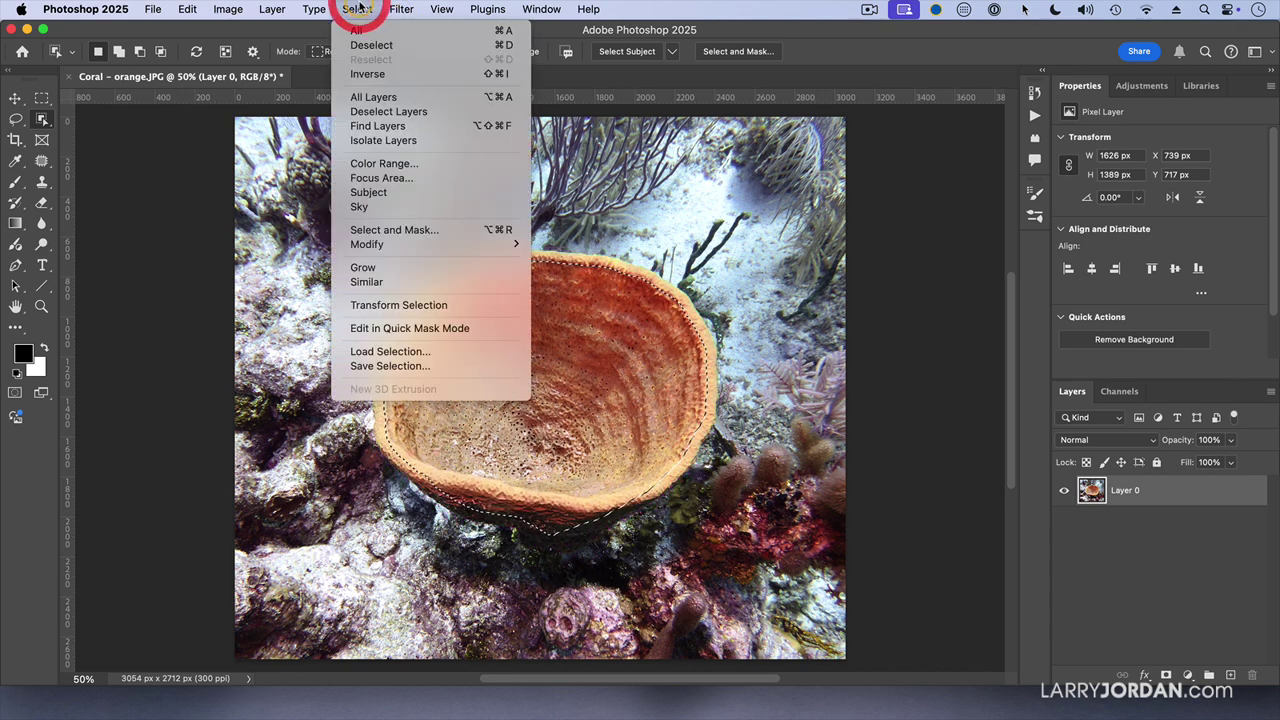
mouse_move(404, 243)
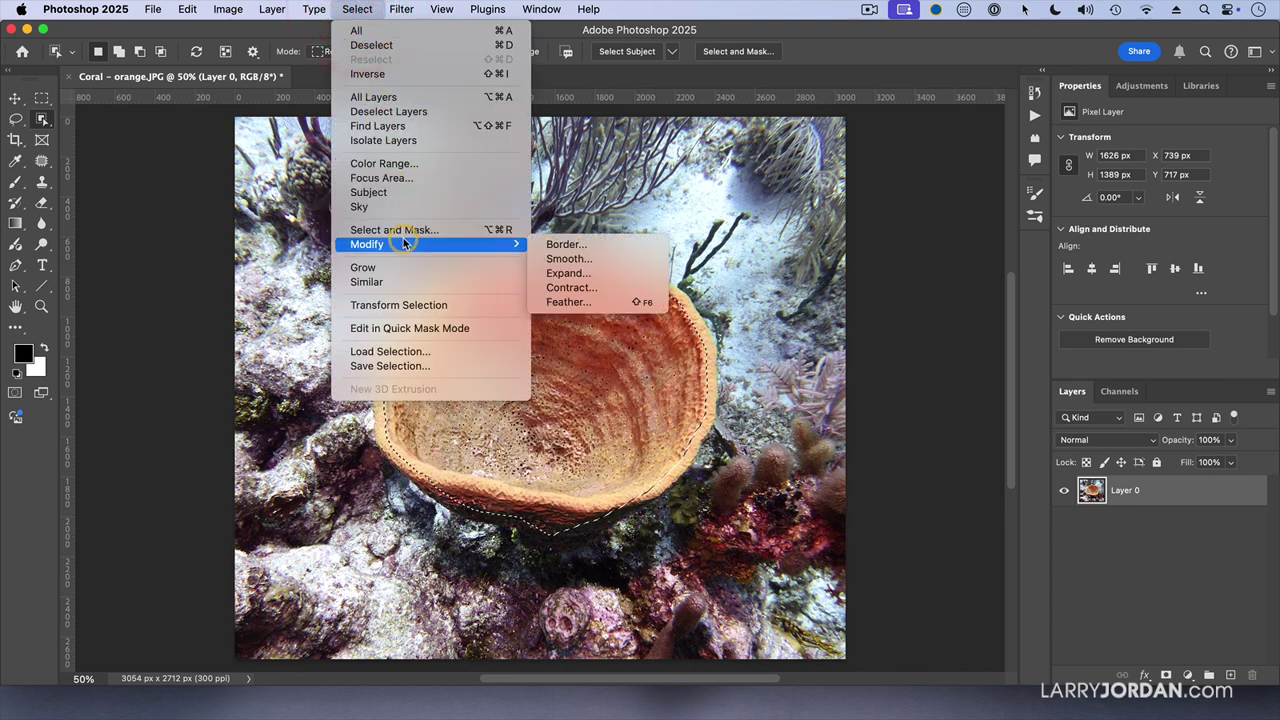
click(566, 301)
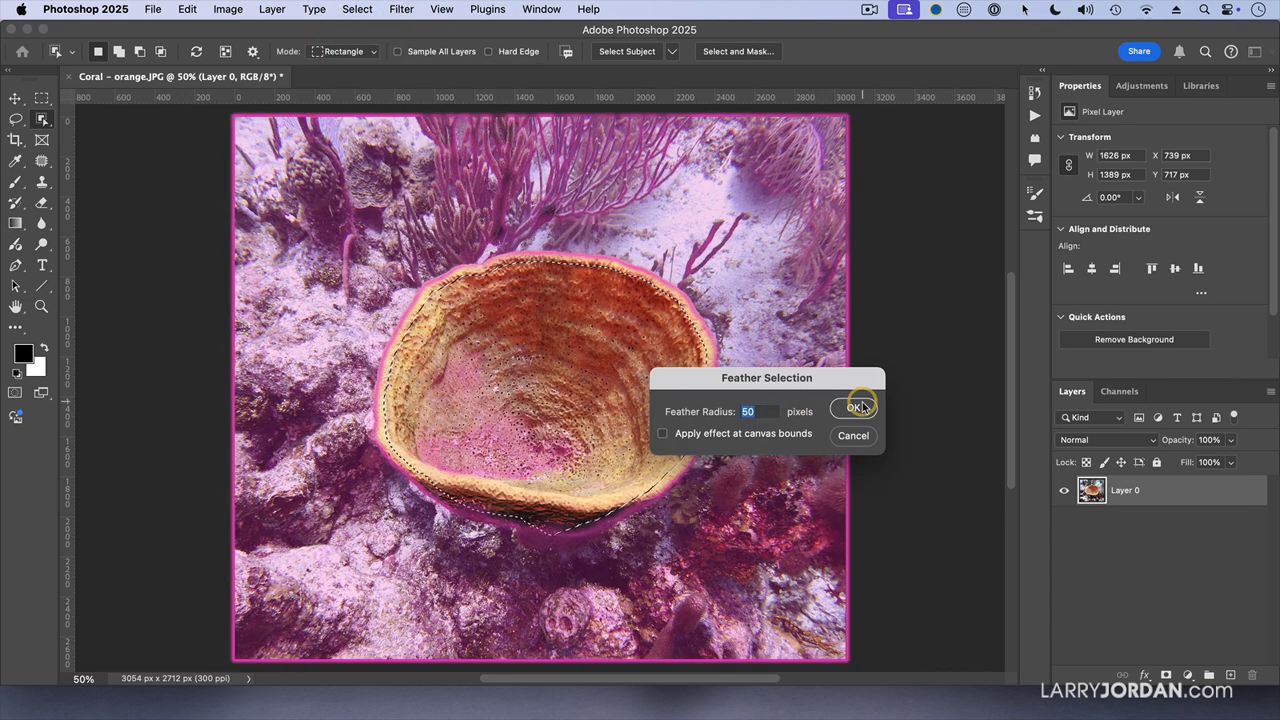
click(853, 408)
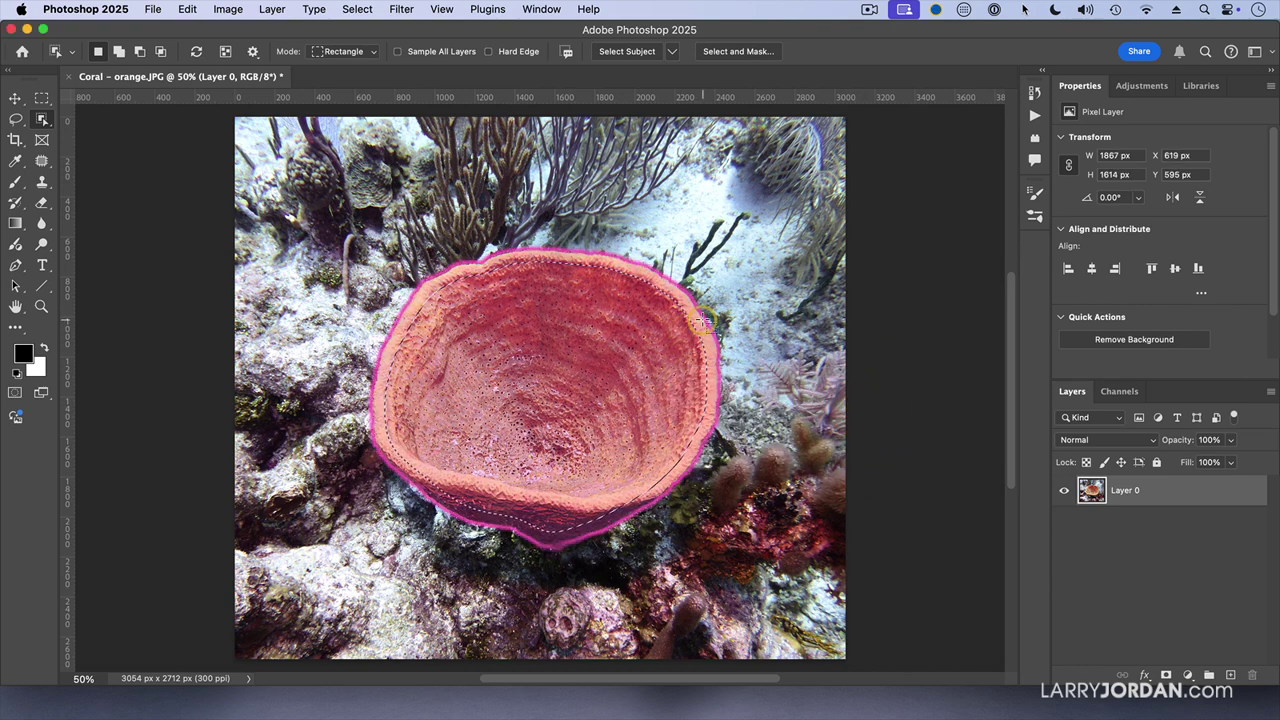
- Invert the selection, delete the background to transparency, deselect, and switch to the Move tool
key(shift+super+i)
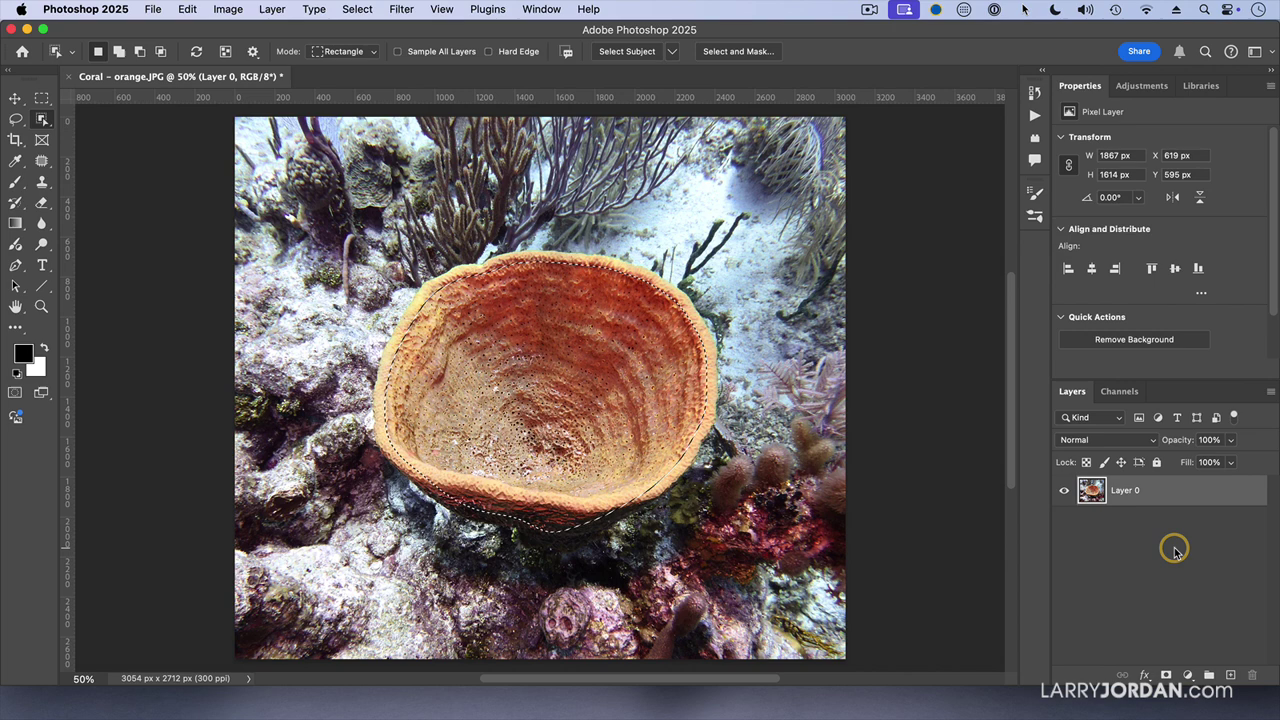
key(shift+super+i)
key(Delete)
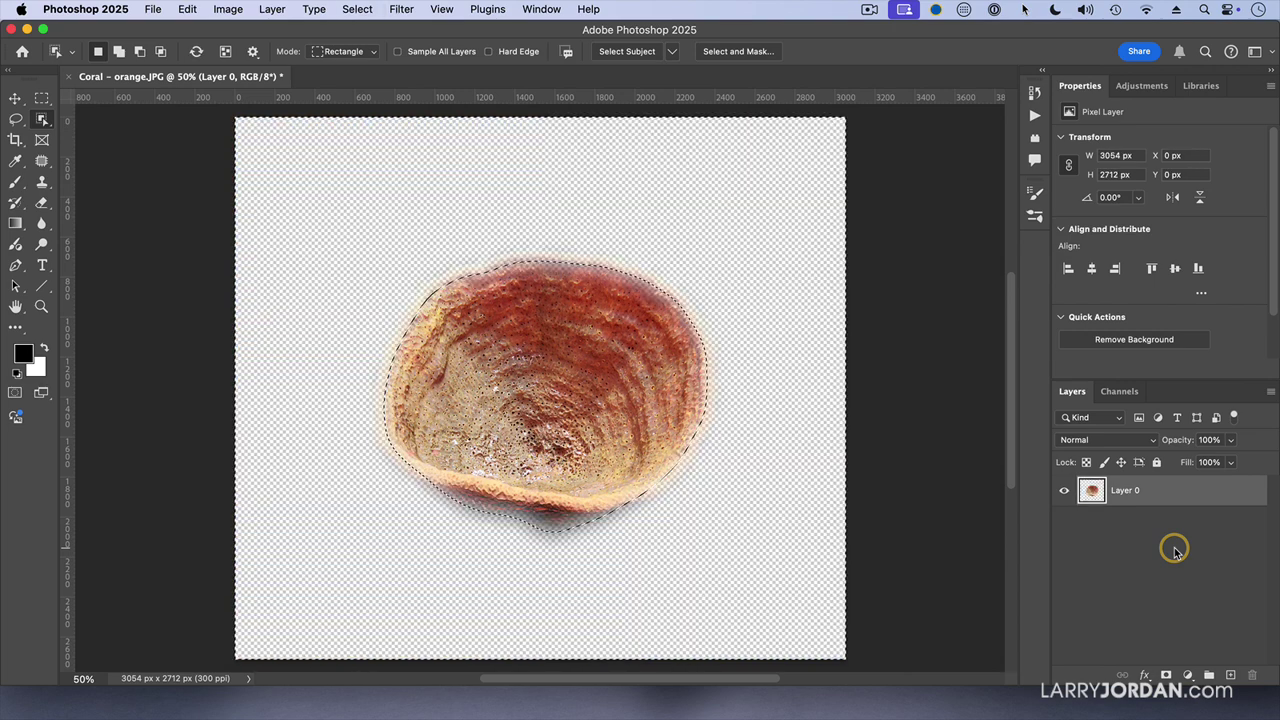
key(super+d)
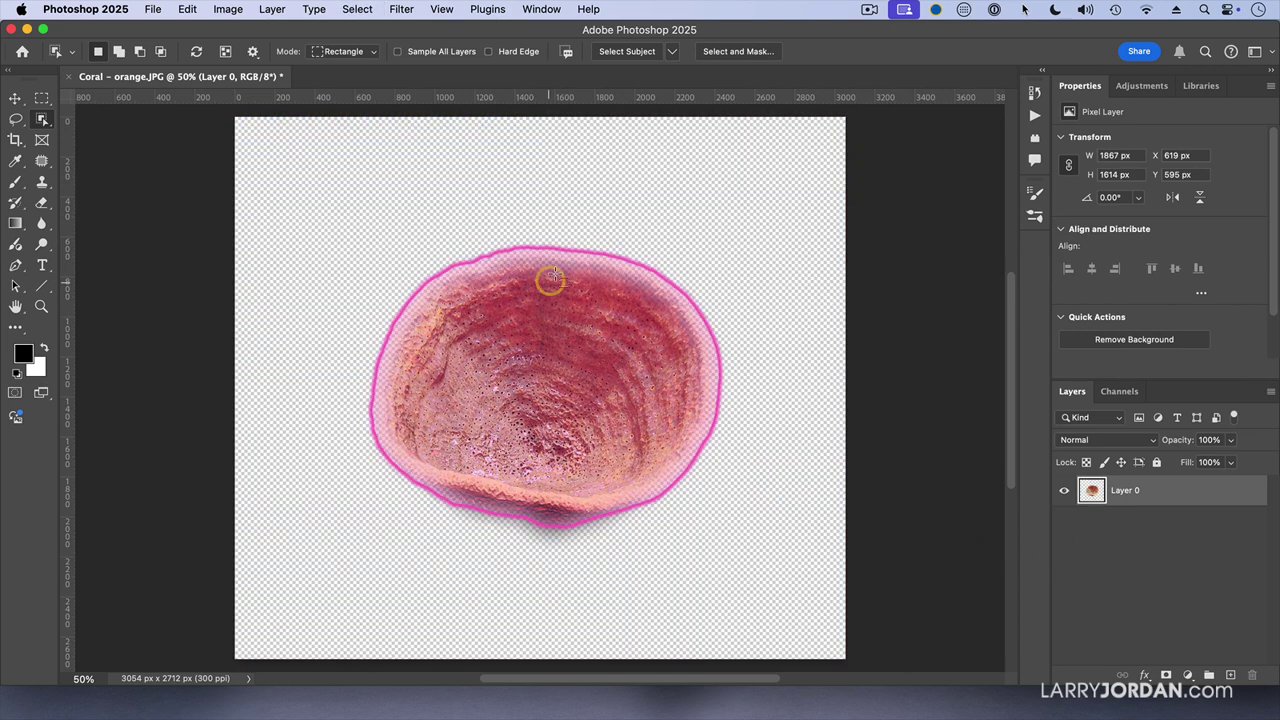
key(v)
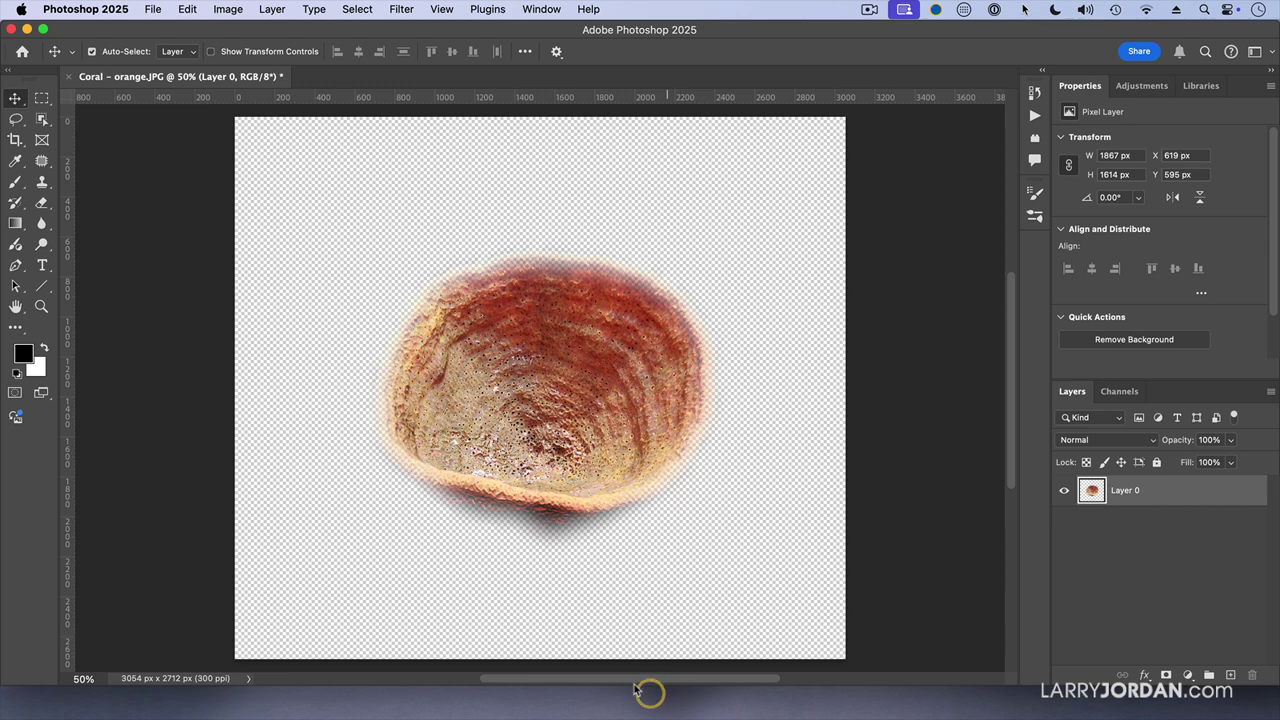